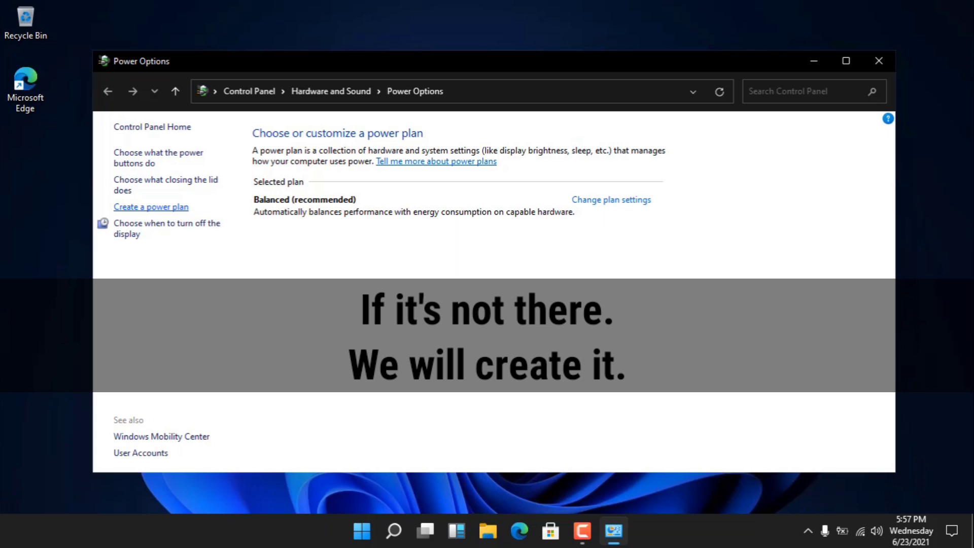
# - Create a power plan named High Performance based on the High performance plan and close Power Options
pyautogui.click(151, 207)
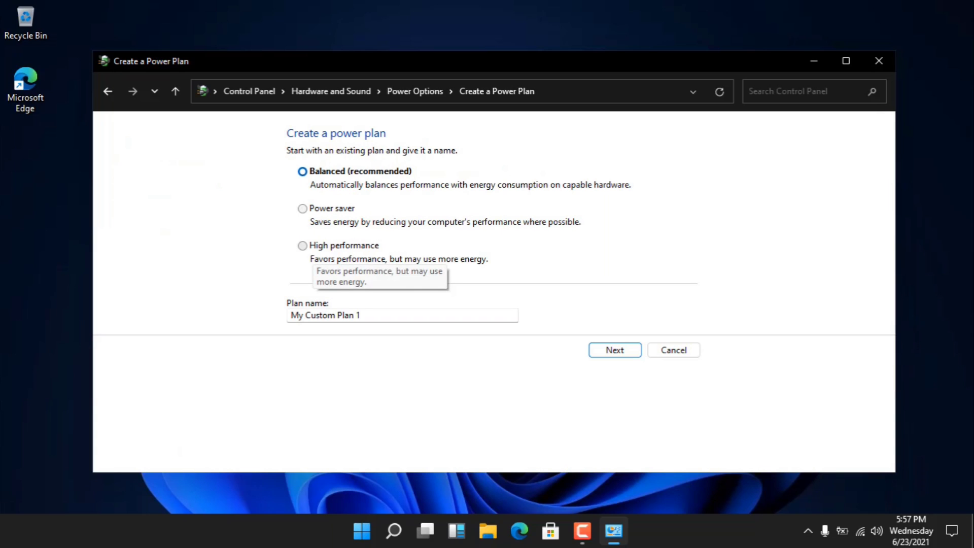
pyautogui.click(313, 246)
pyautogui.click(325, 315)
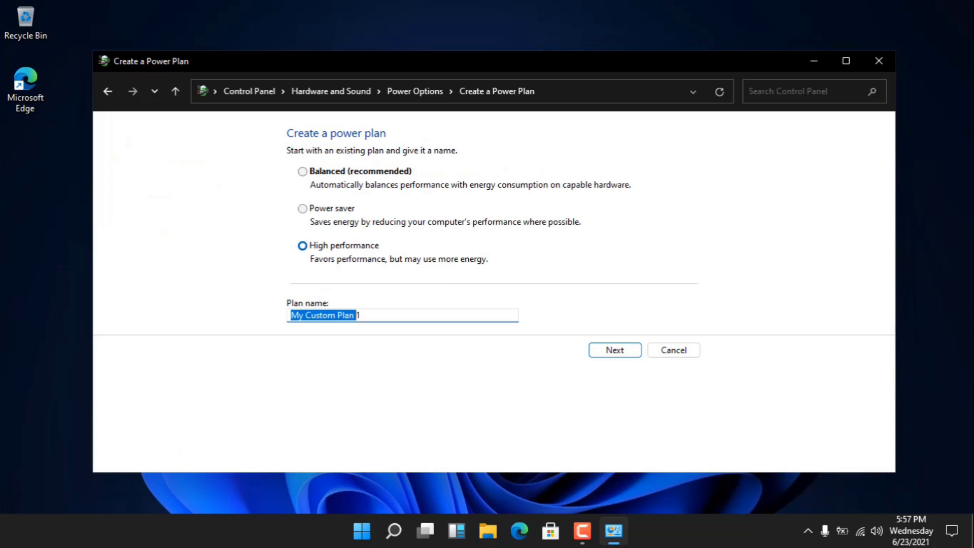
pyautogui.click(290, 314)
pyautogui.press('End')
pyautogui.hotkey('shift', 'Home')
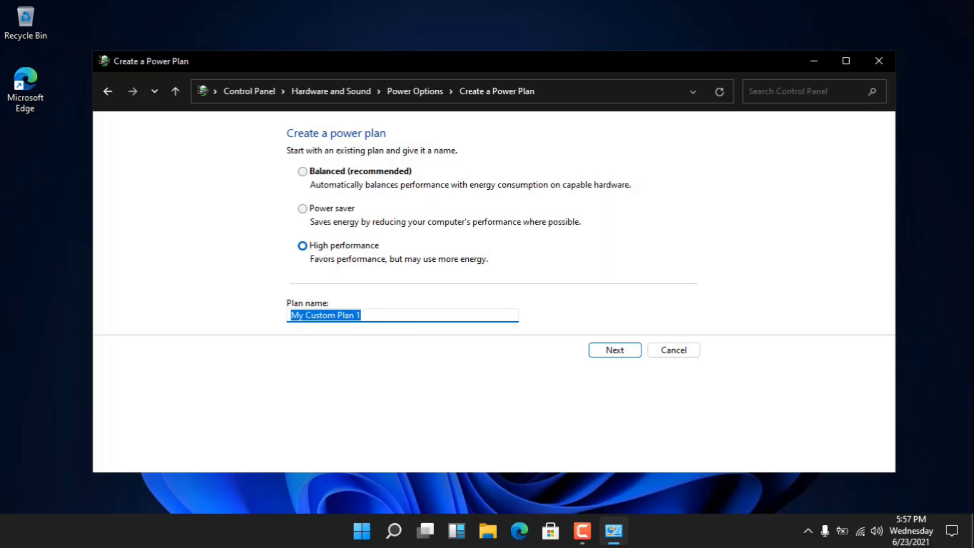
pyautogui.write('High Per')
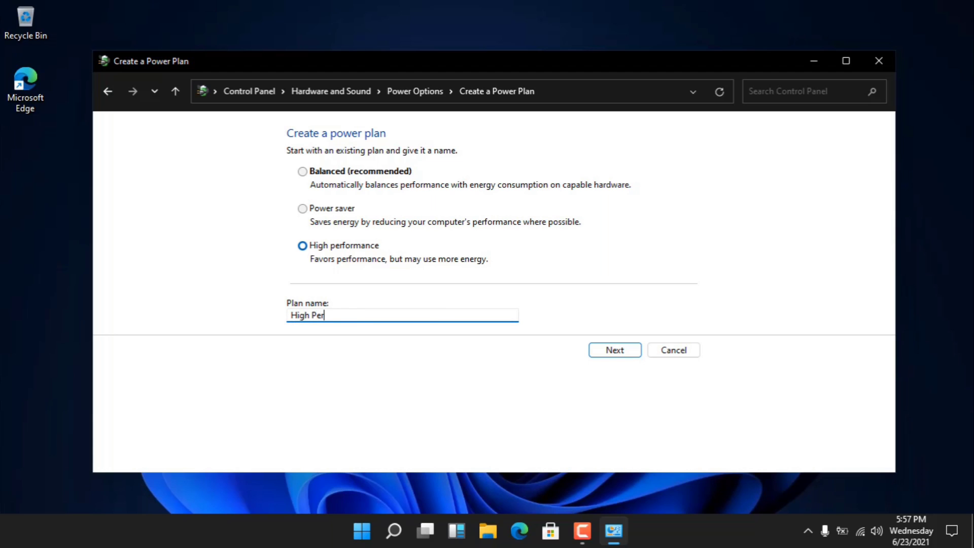
pyautogui.write('formance')
pyautogui.press('Return')
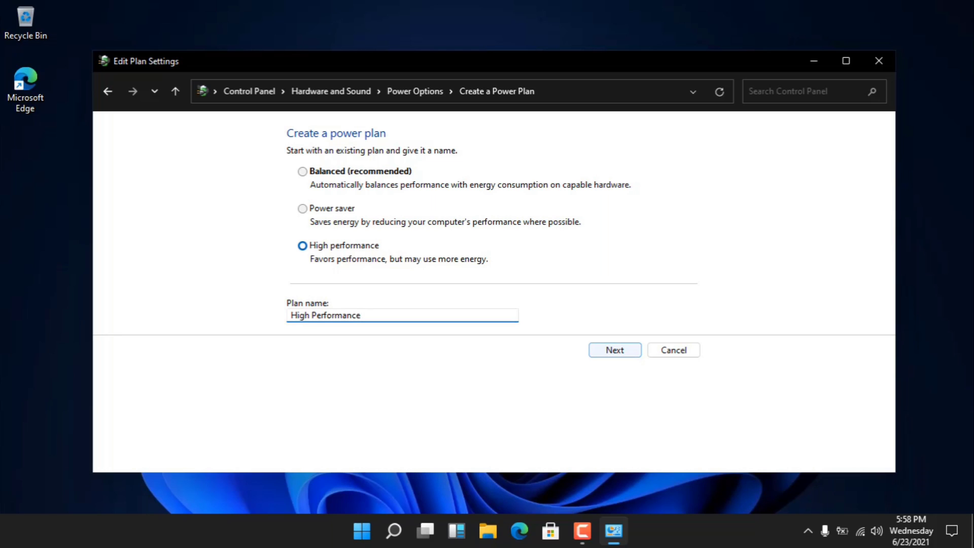
pyautogui.press('Return')
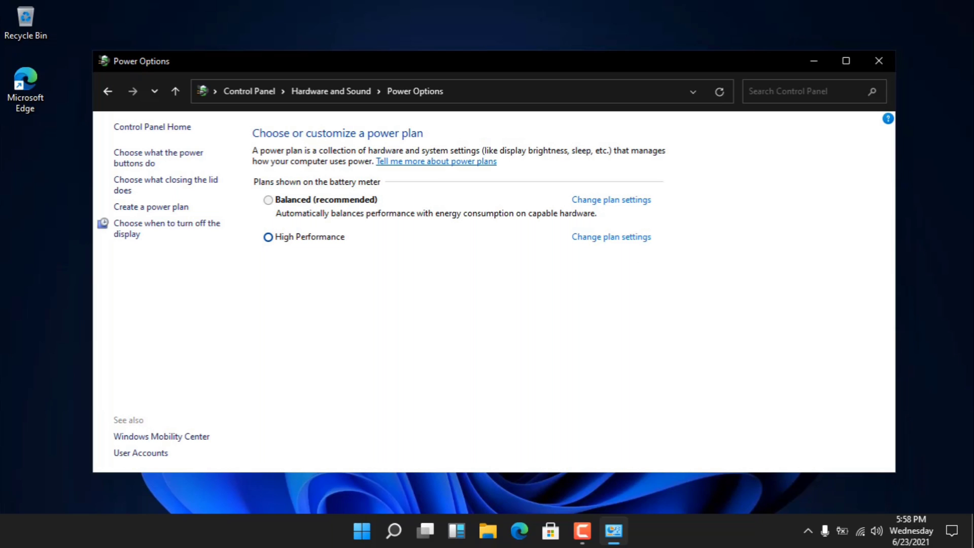
pyautogui.click(879, 61)
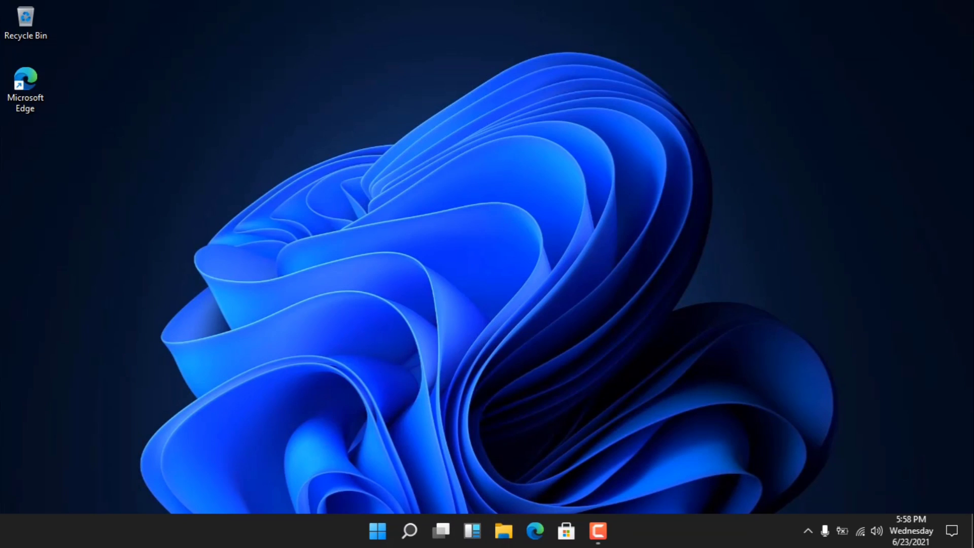
# - Open File Explorer and bring up the general properties of the WinToHDD (C:) drive
pyautogui.press('super+e')
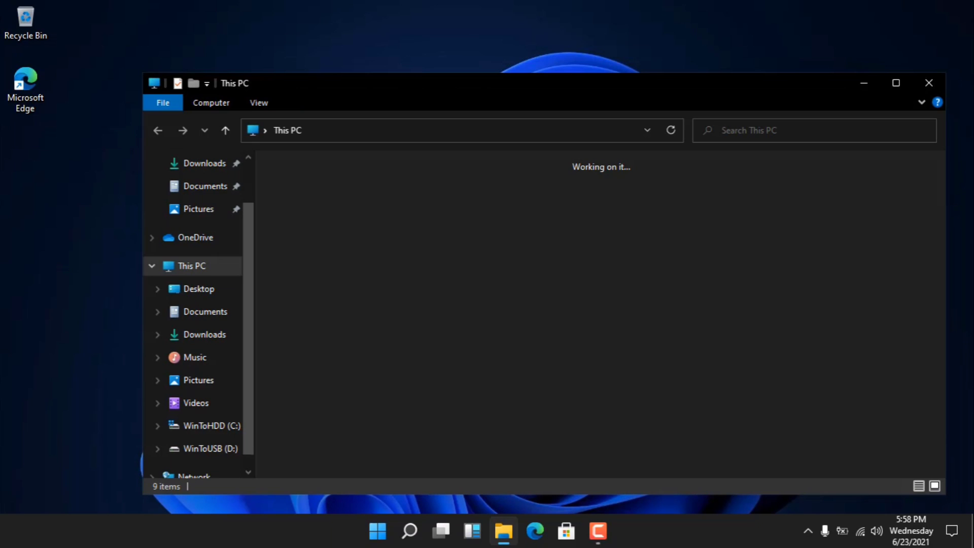
pyautogui.moveTo(574, 92); pyautogui.dragTo(563, 71)
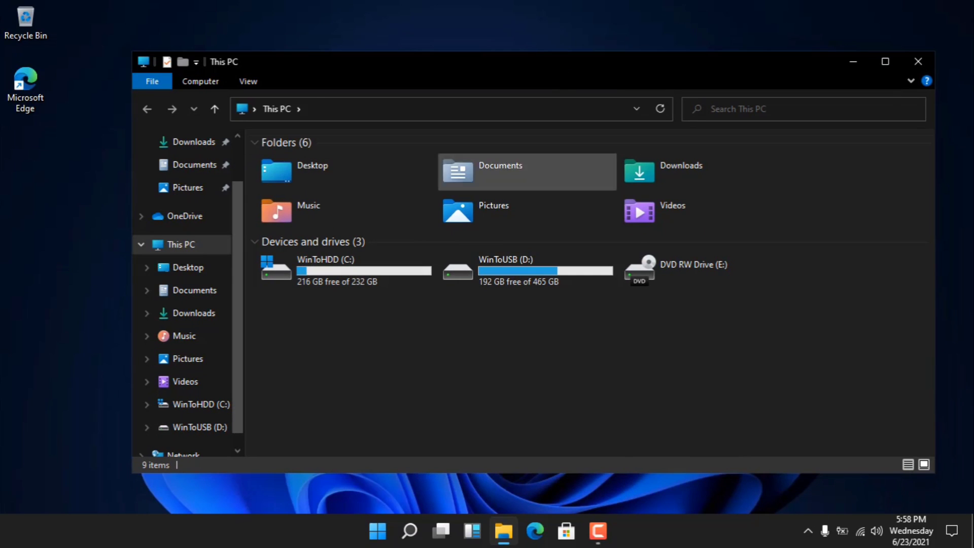
pyautogui.click(345, 270)
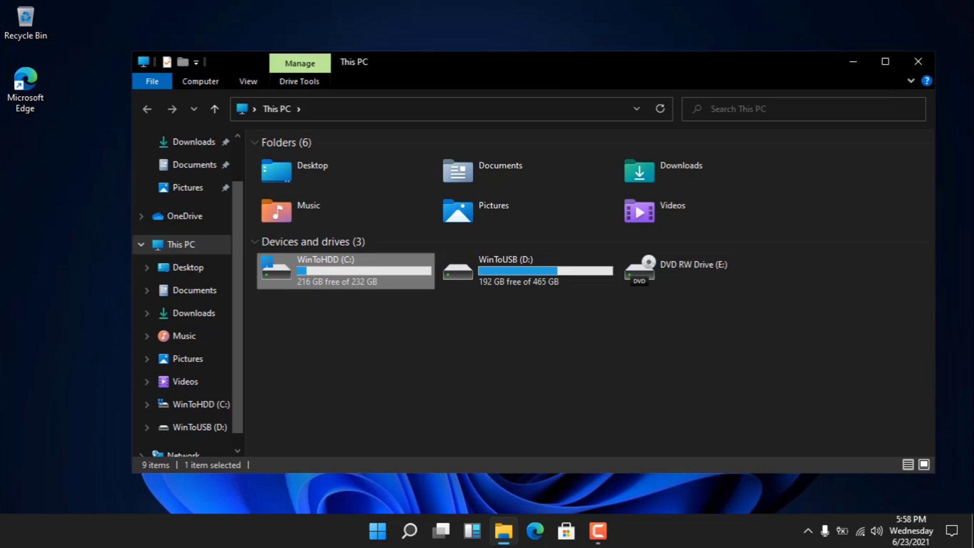
pyautogui.rightClick(308, 271)
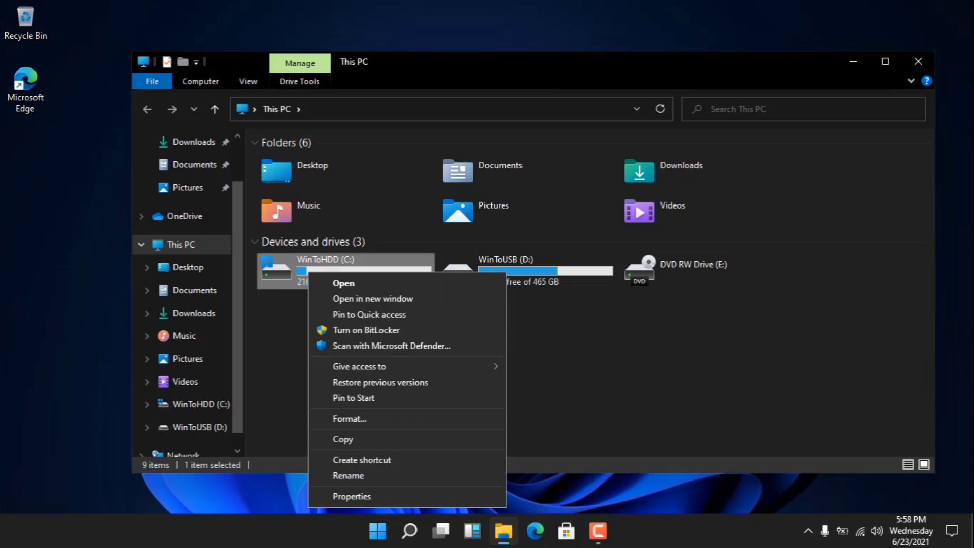
pyautogui.click(351, 496)
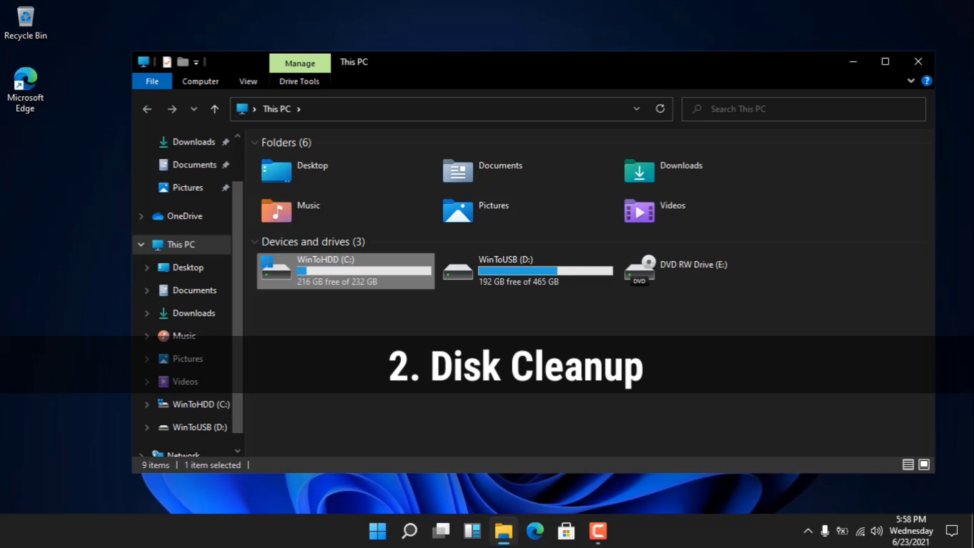
pyautogui.moveTo(477, 167); pyautogui.dragTo(531, 123)
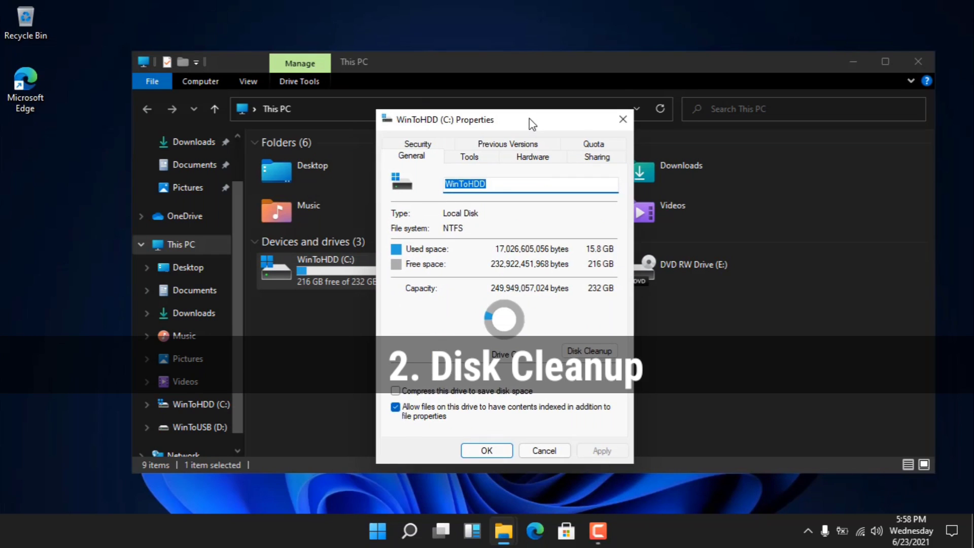
pyautogui.hotkey('ctrl', 'Tab')
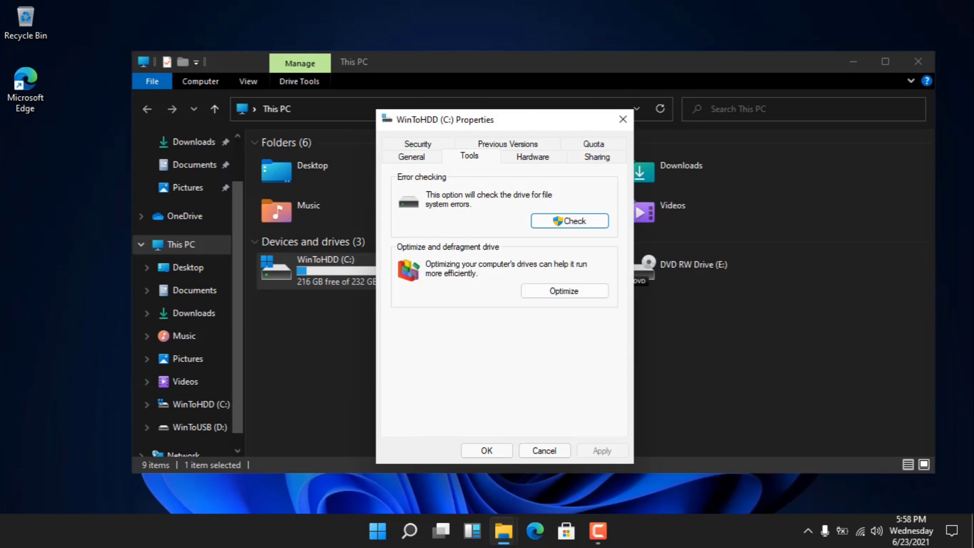
pyautogui.hotkey('ctrl', 'shift', 'Tab')
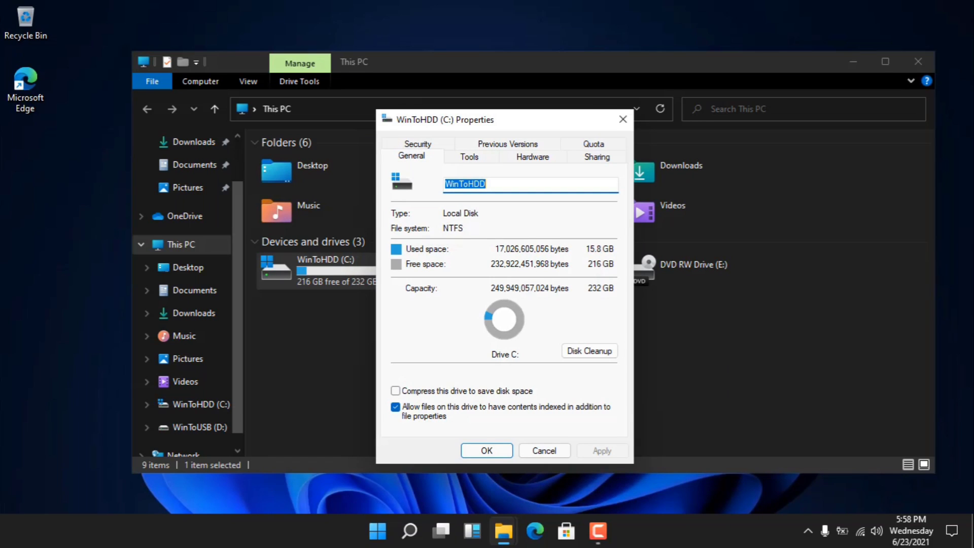
# - Start Disk Cleanup for drive C: and also mark DirectX Shader Cache, Delivery Optimization Files, Recycle Bin and Temporary files for deletion
pyautogui.click(589, 351)
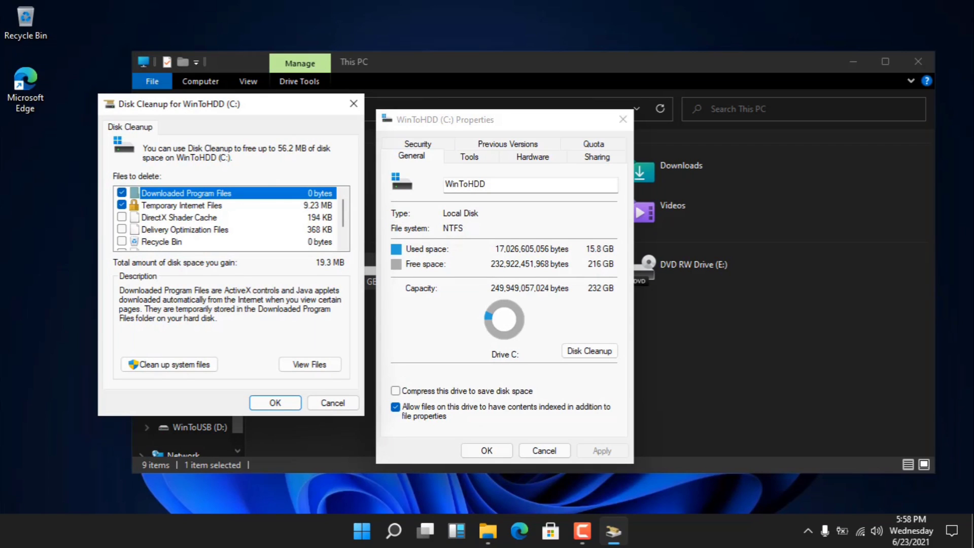
pyautogui.click(121, 217)
pyautogui.click(121, 241)
pyautogui.click(121, 229)
pyautogui.scroll(-1, 231, 218)
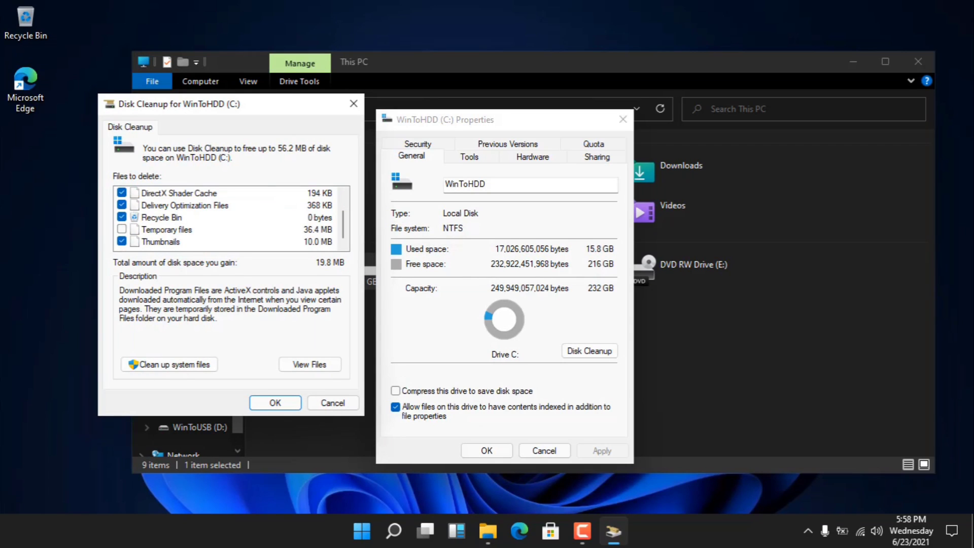
pyautogui.click(122, 229)
pyautogui.scroll(1, 231, 218)
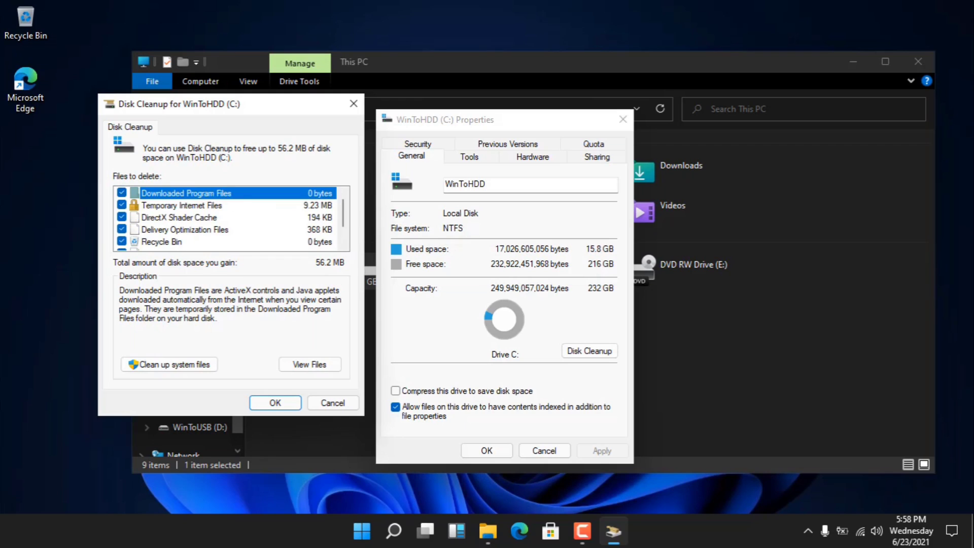
pyautogui.scroll(-1, 230, 218)
pyautogui.scroll(1, 231, 218)
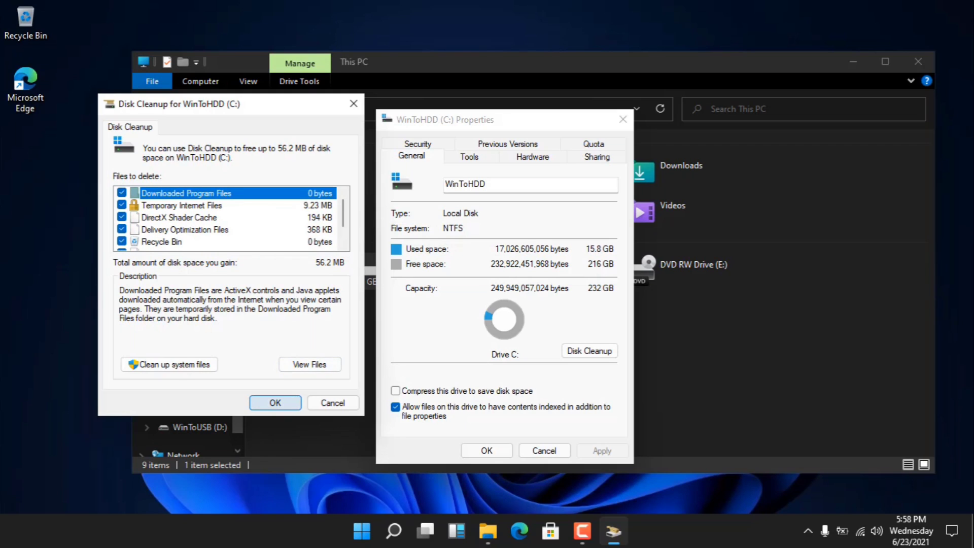
# - Permanently delete the marked cleanup files, then close the drive properties and File Explorer
pyautogui.click(275, 402)
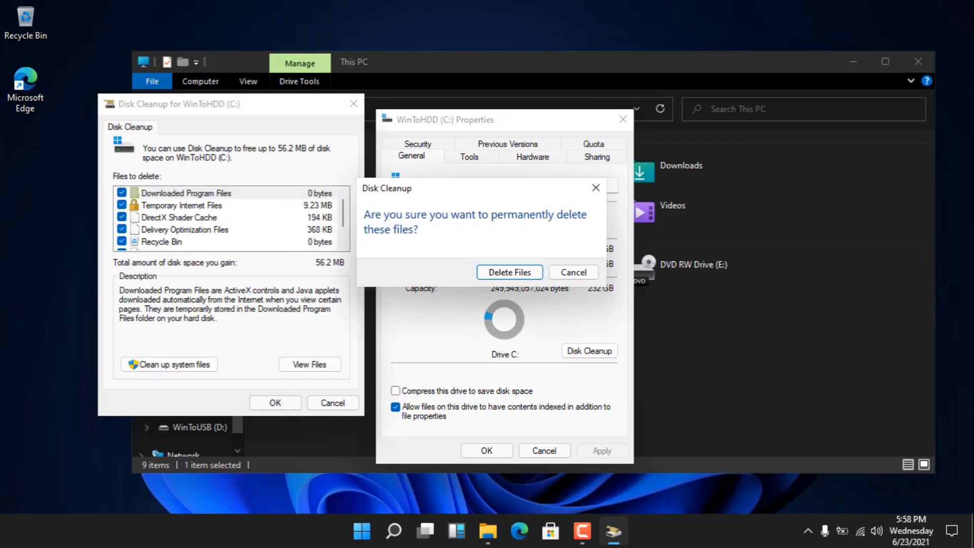
pyautogui.click(509, 272)
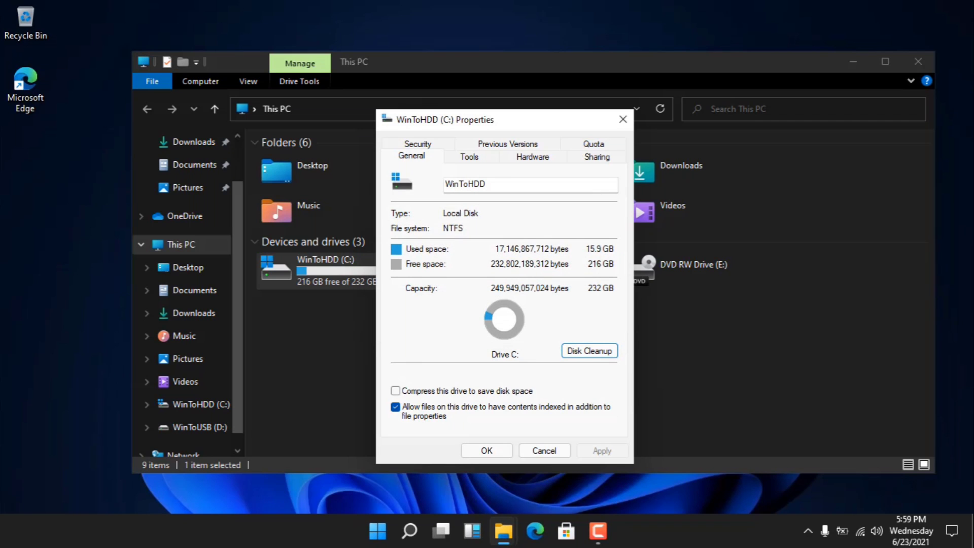
pyautogui.click(486, 450)
pyautogui.click(918, 61)
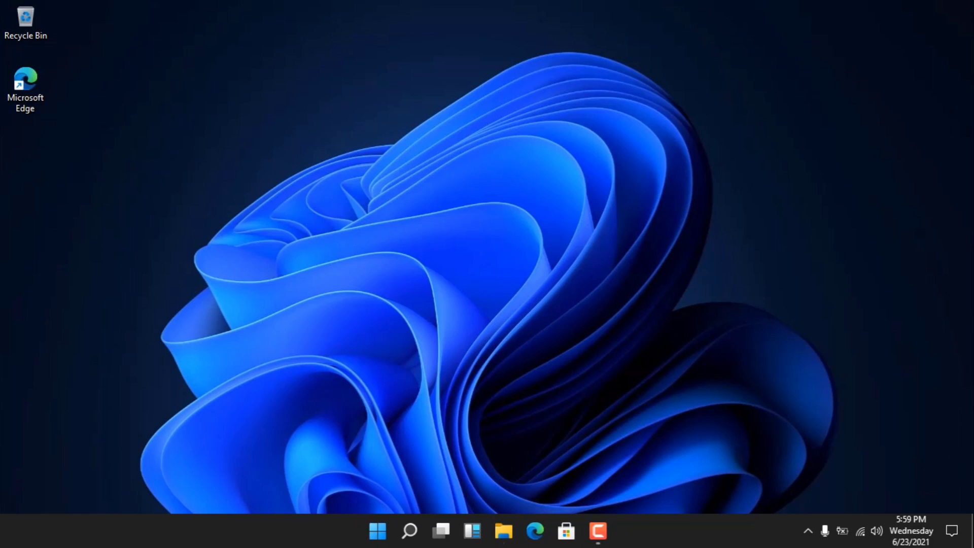
# - Refresh the desktop and bring up the available actions for the Recycle Bin
pyautogui.rightClick(313, 41)
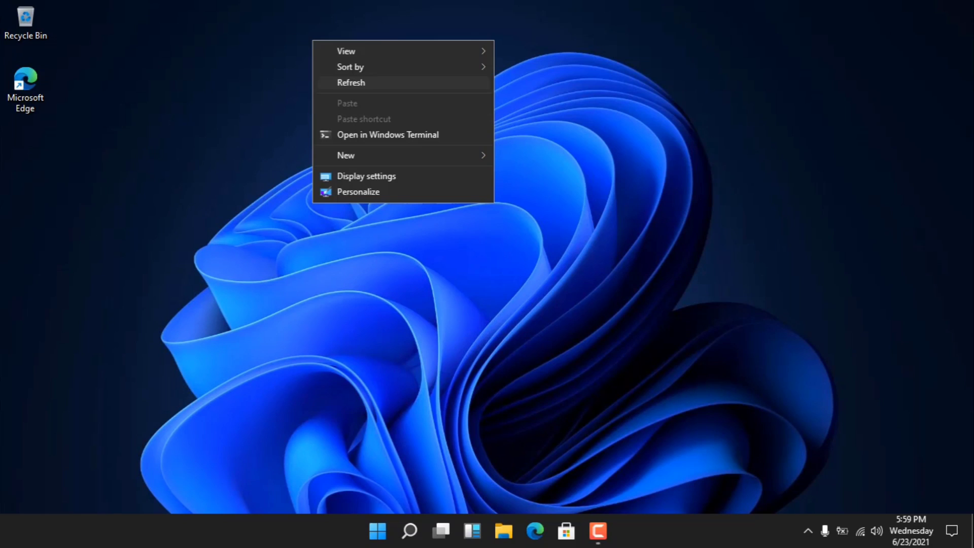
pyautogui.click(351, 83)
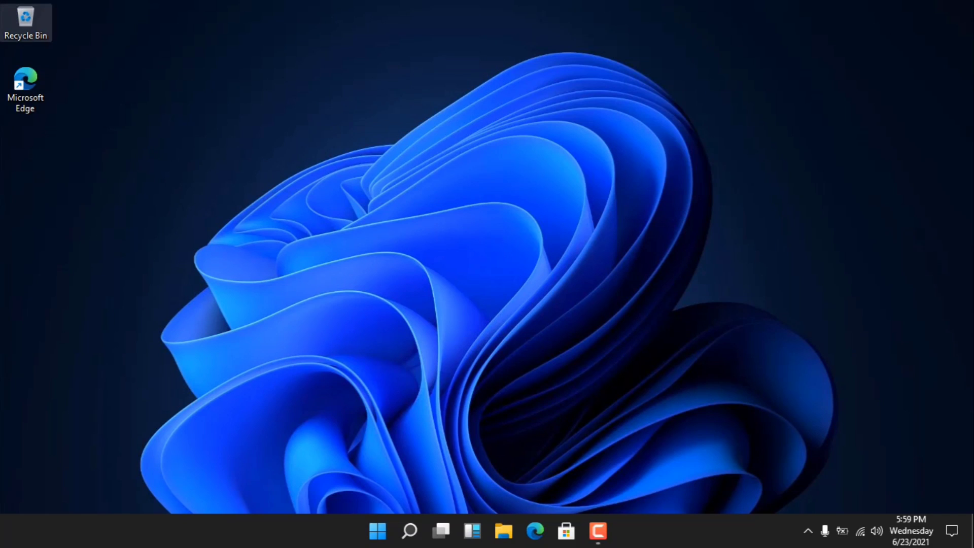
pyautogui.hotkey('shift', 'F10')
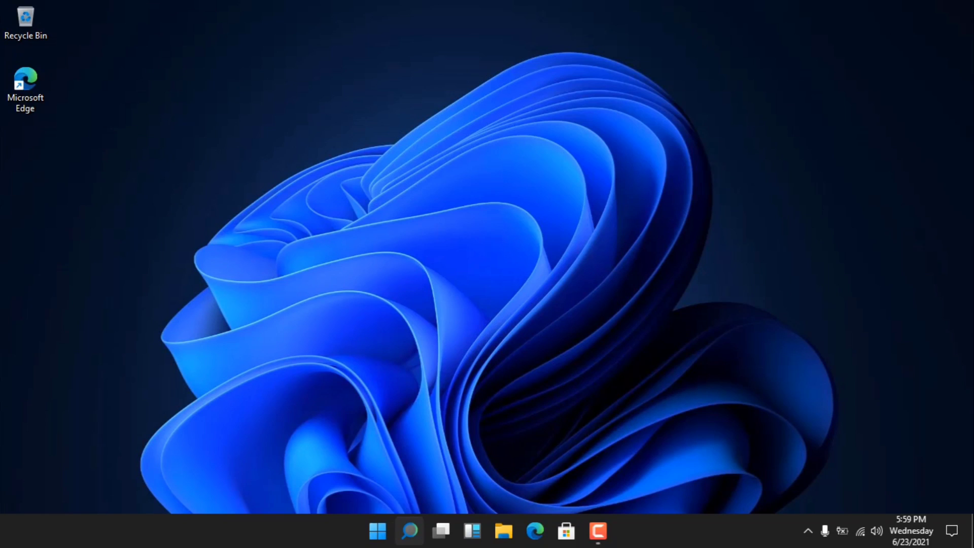
# - Search Windows for "task manager" and open the Task Manager app
pyautogui.click(409, 530)
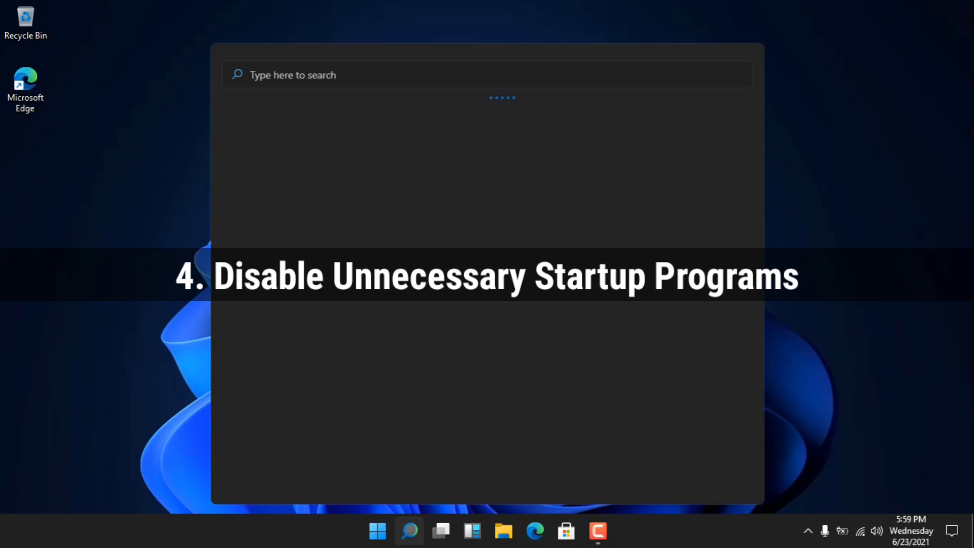
pyautogui.write('tas')
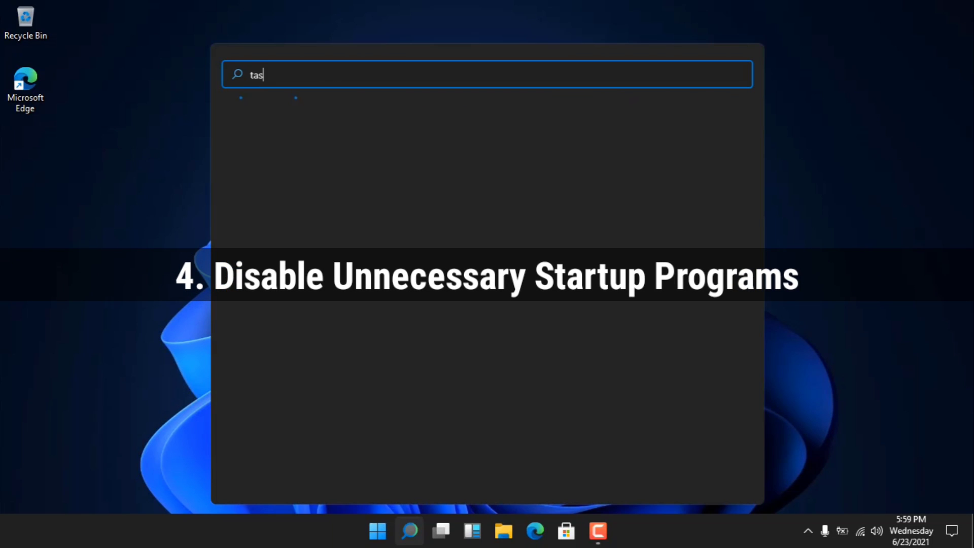
pyautogui.write('k manager')
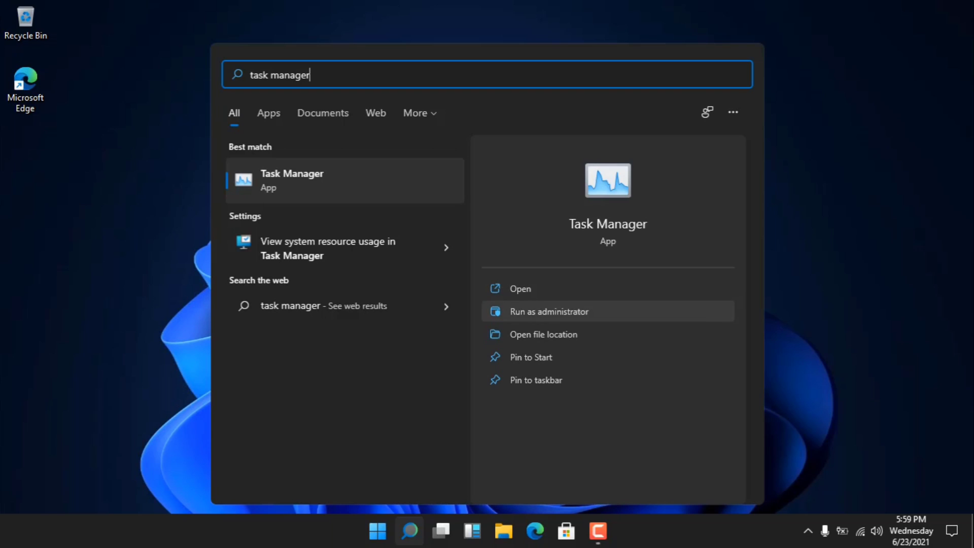
pyautogui.click(520, 288)
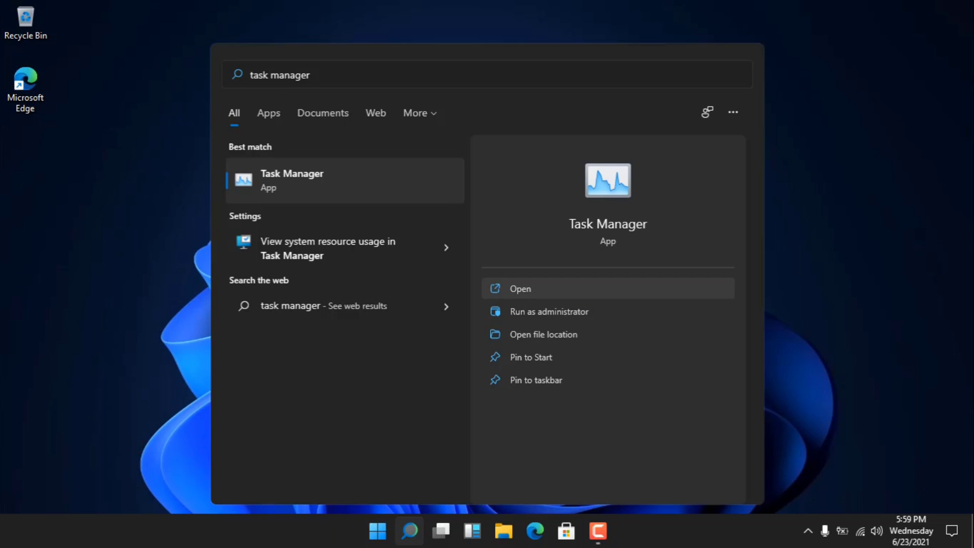
pyautogui.press('Return')
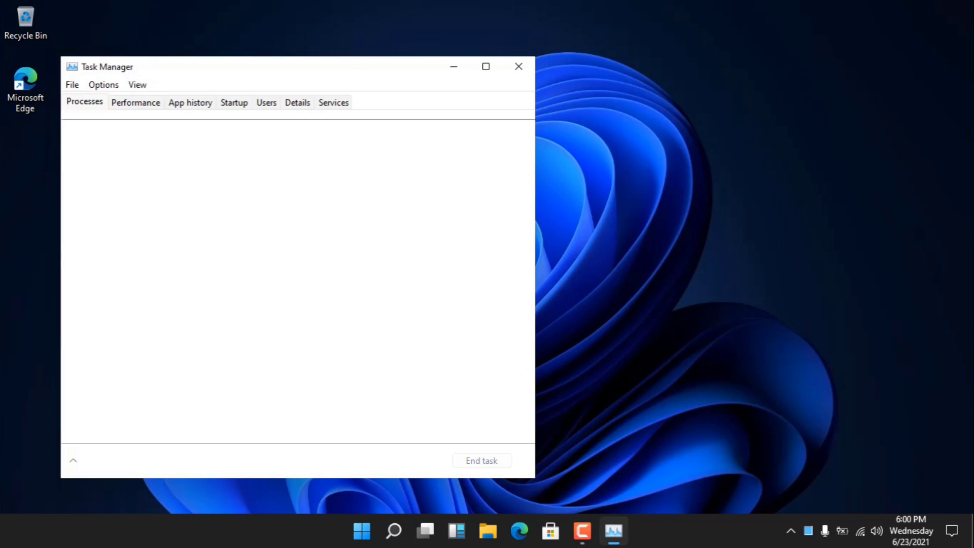
# - Examine the startup programs in Task Manager, including Windows Security notification, Windows Terminal, Microsoft OneDrive and Cortana, and close it
pyautogui.moveTo(264, 66); pyautogui.dragTo(310, 66)
pyautogui.click(281, 102)
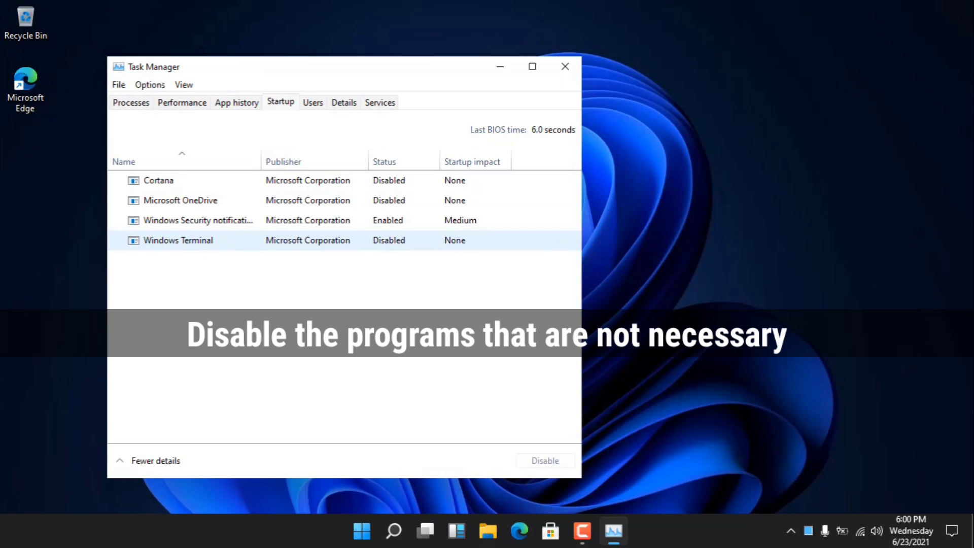
pyautogui.click(198, 220)
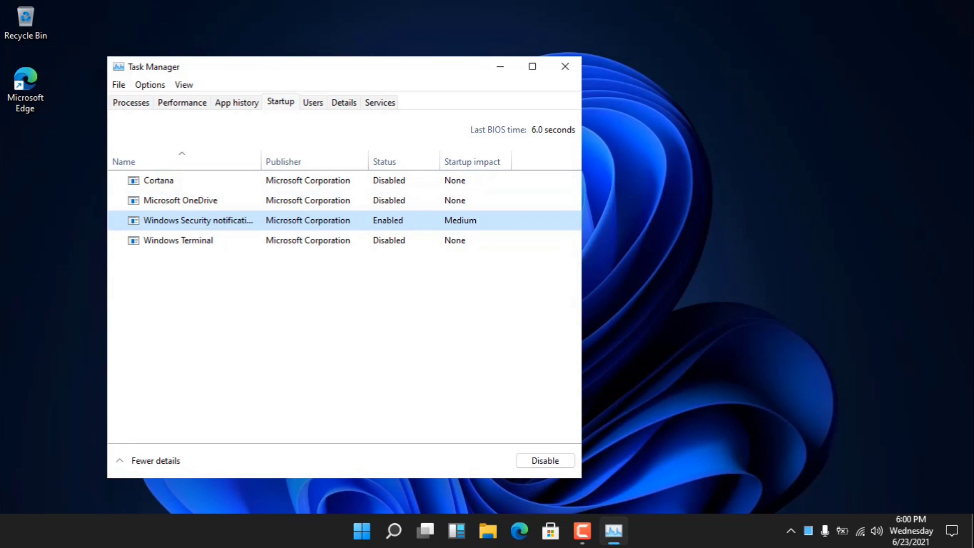
pyautogui.click(178, 240)
pyautogui.click(198, 220)
pyautogui.click(180, 200)
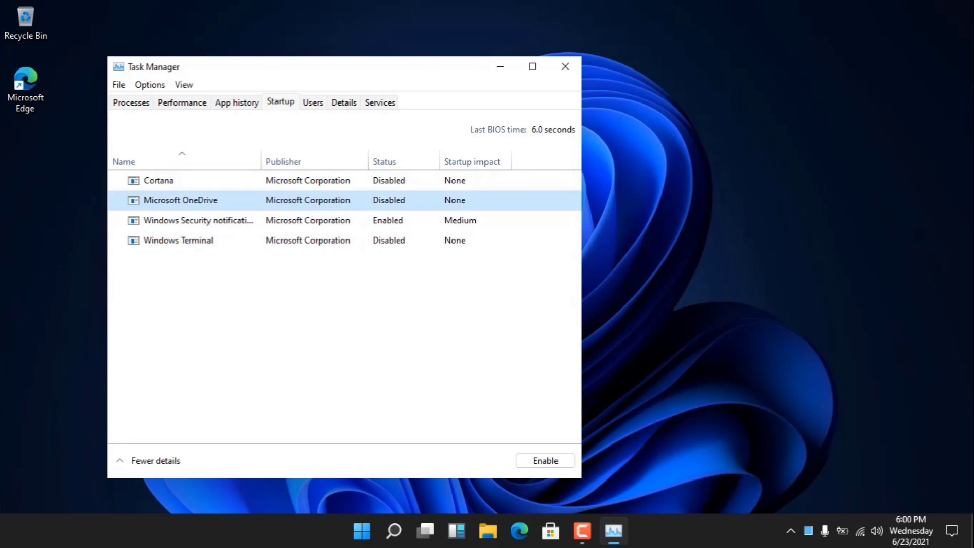
pyautogui.click(158, 180)
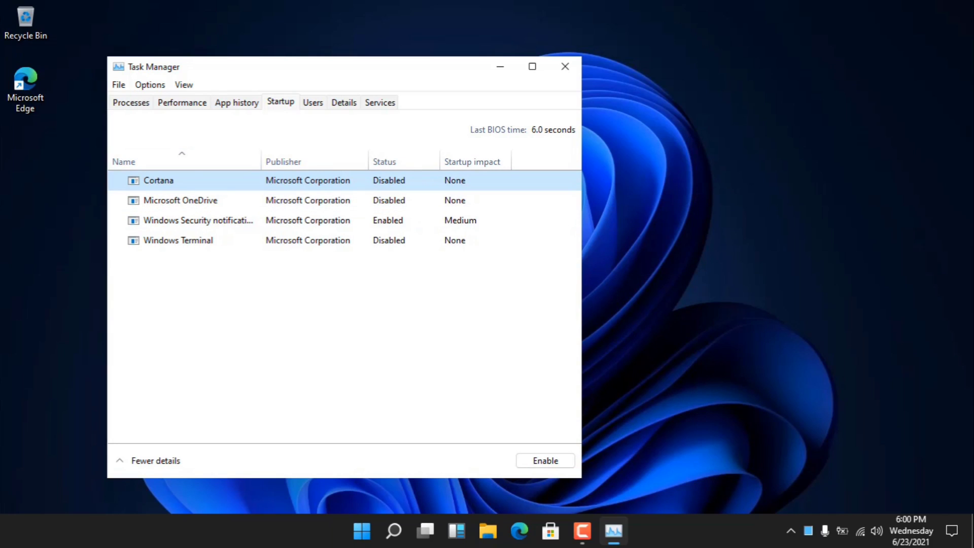
pyautogui.click(564, 67)
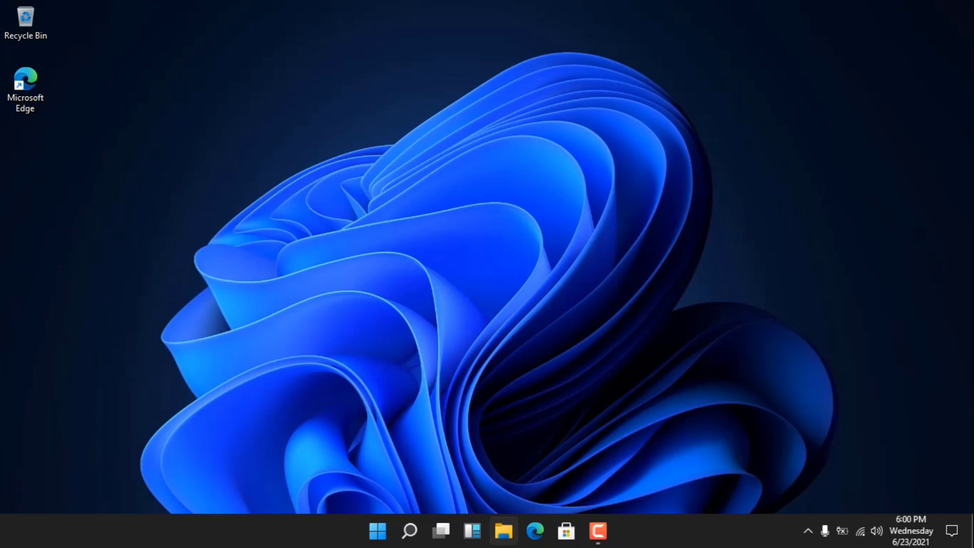
# - Open the Optimize Drives tool from the properties of the WinToHDD (C:) drive in File Explorer
pyautogui.click(504, 531)
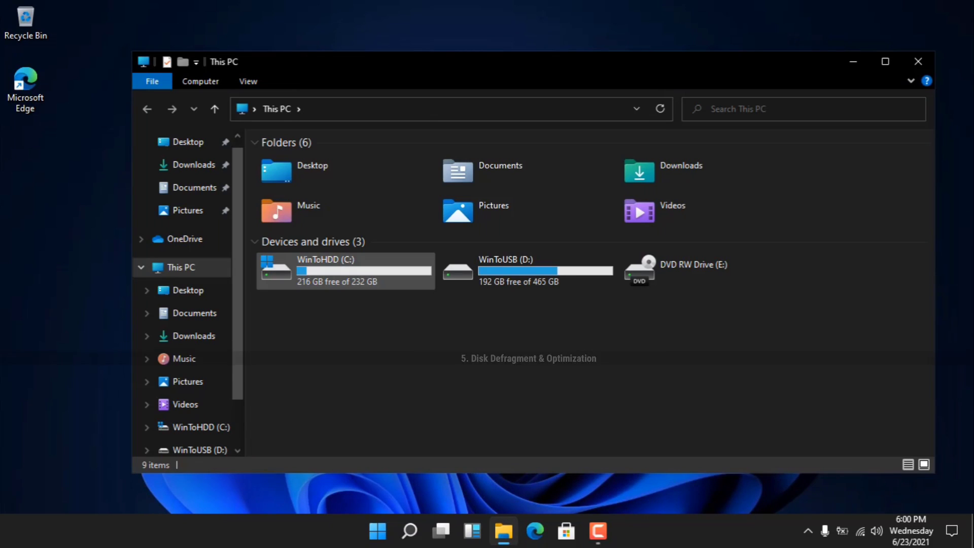
pyautogui.rightClick(322, 276)
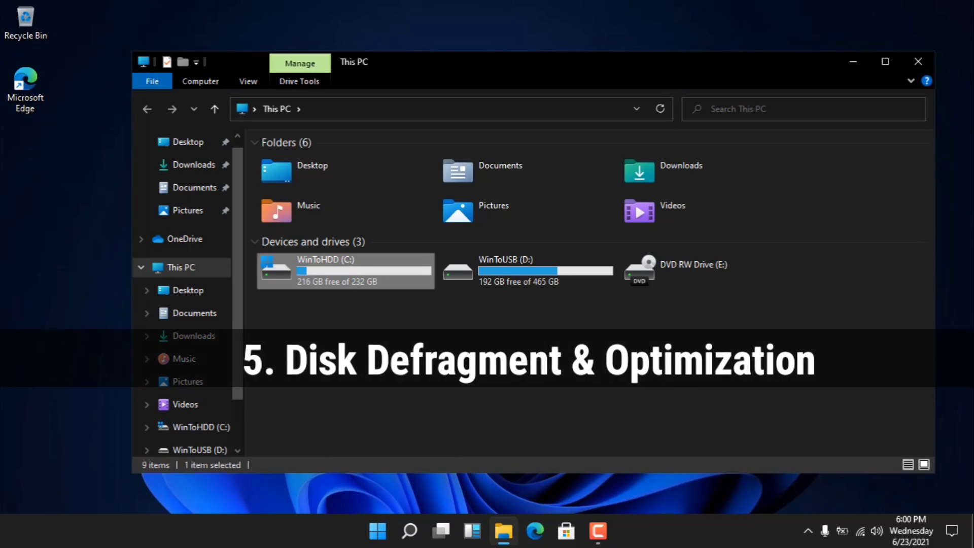
pyautogui.click(365, 499)
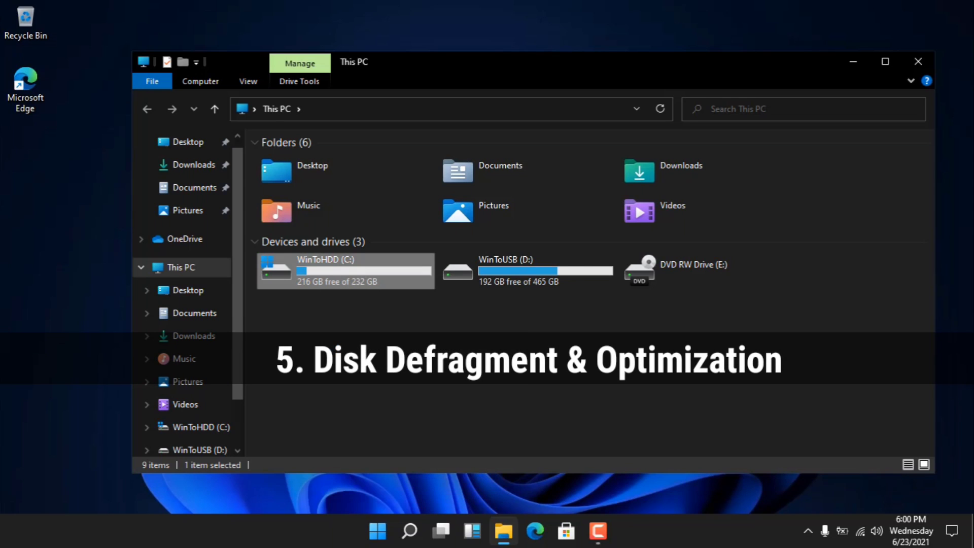
pyautogui.click(421, 198)
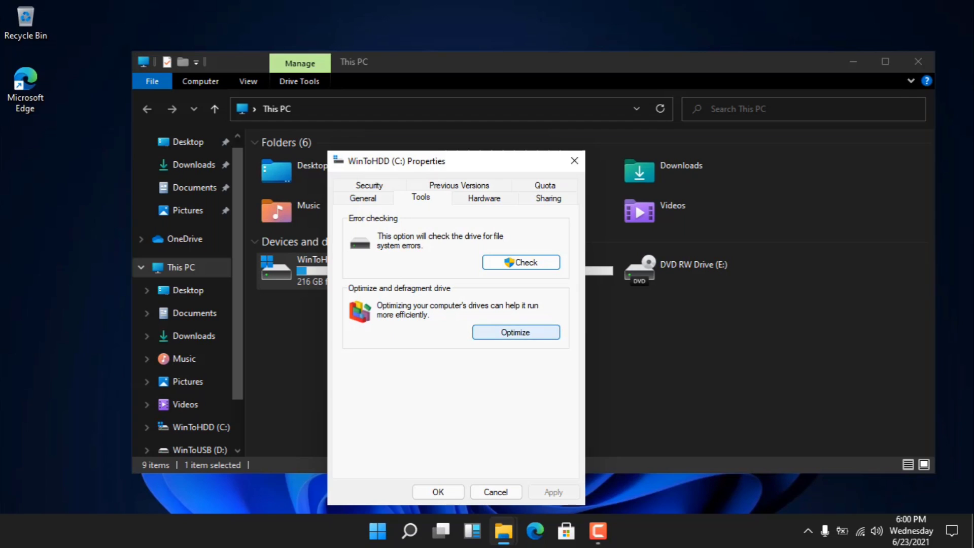
pyautogui.click(515, 333)
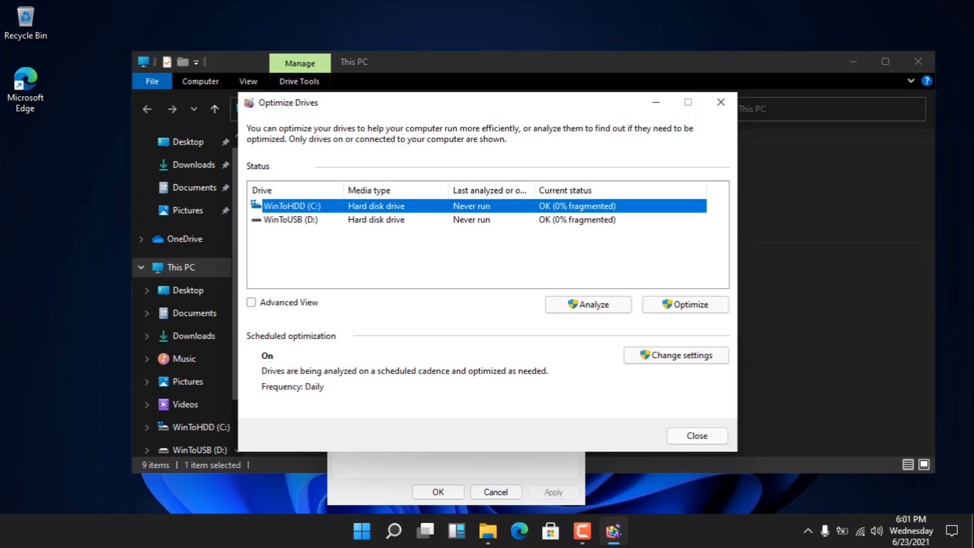
# - Review the optimization status of the WinToHDD (C:) and WinToUSB (D:) drives, then close the optimizer, drive properties and File Explorer
pyautogui.click(577, 219)
pyautogui.click(577, 206)
pyautogui.click(477, 249)
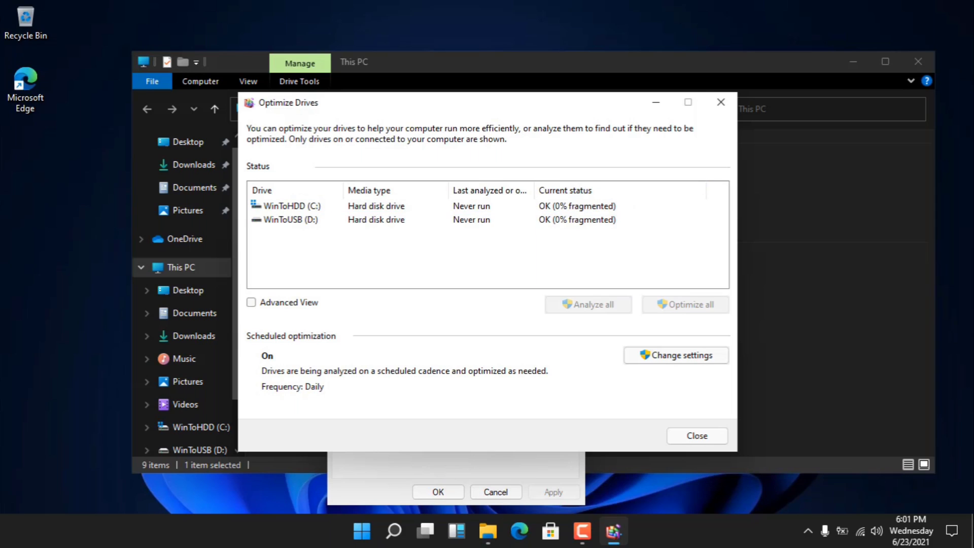
pyautogui.click(477, 220)
pyautogui.click(477, 206)
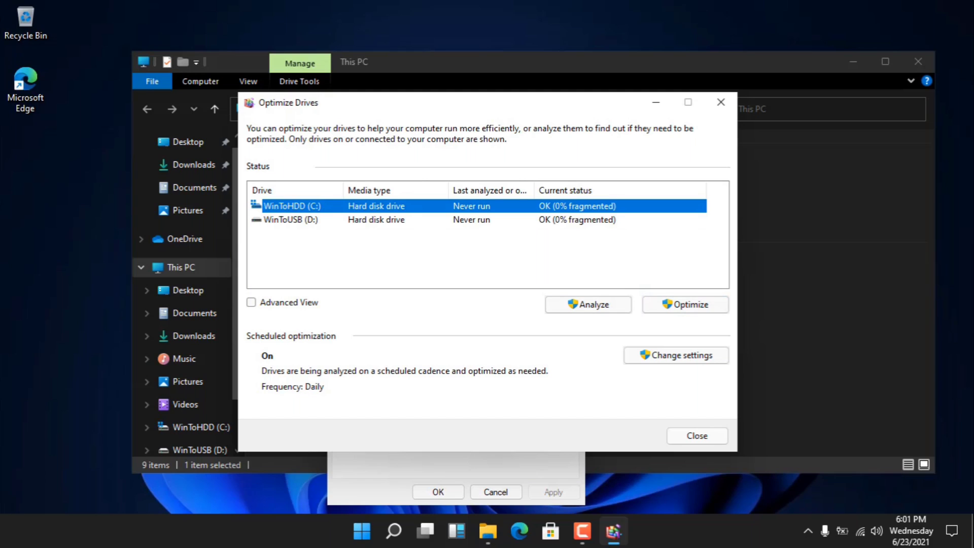
pyautogui.click(476, 219)
pyautogui.click(476, 206)
pyautogui.click(697, 435)
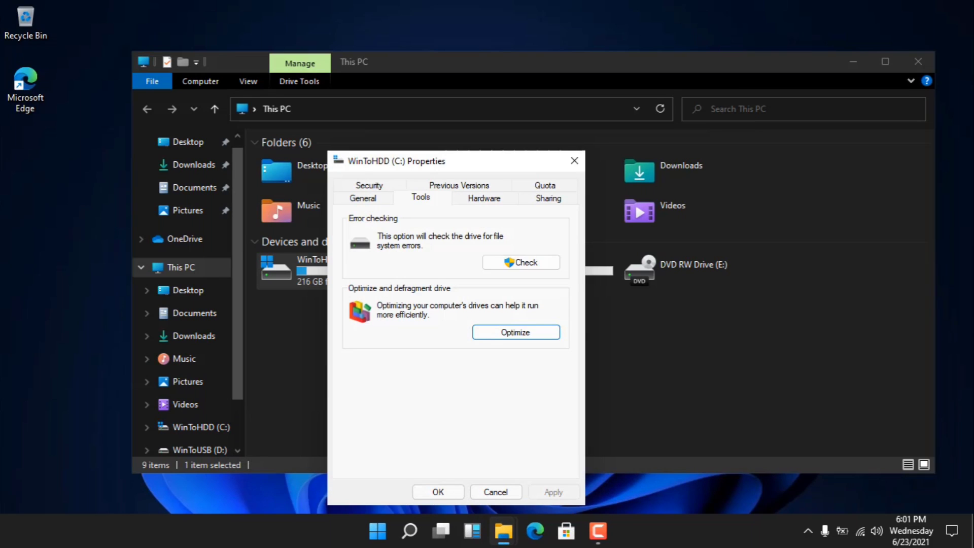
pyautogui.click(438, 491)
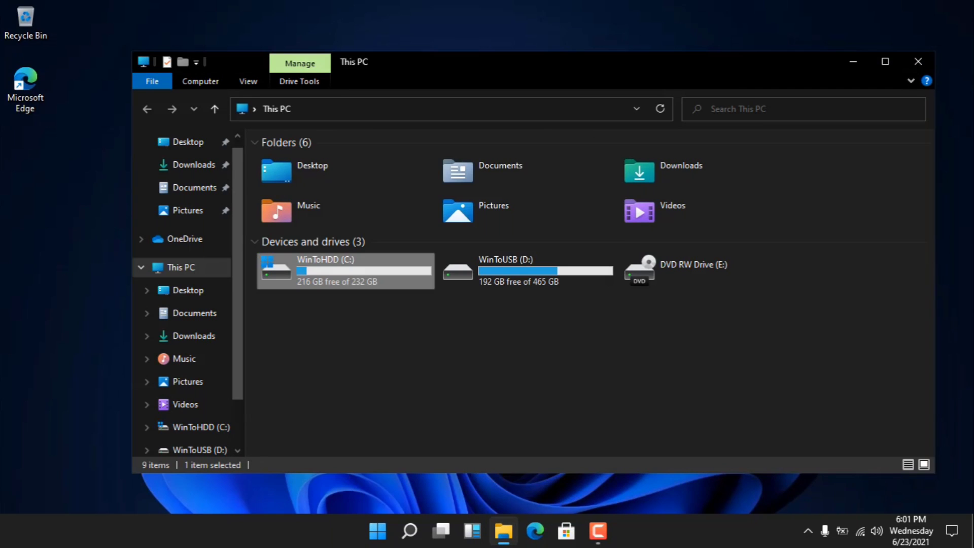
pyautogui.click(918, 62)
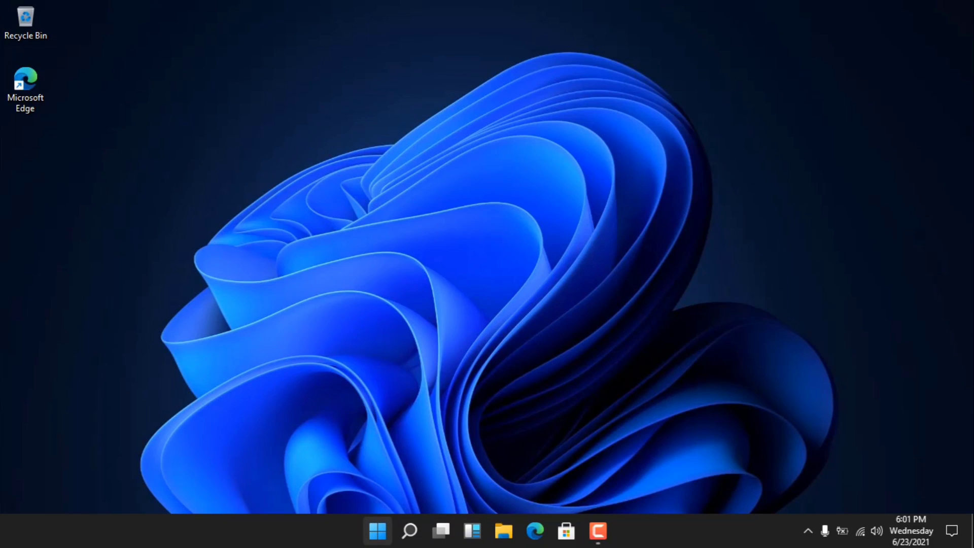
# - Open Windows Update in Settings, pause updates for 7 days, and close Settings
pyautogui.click(378, 531)
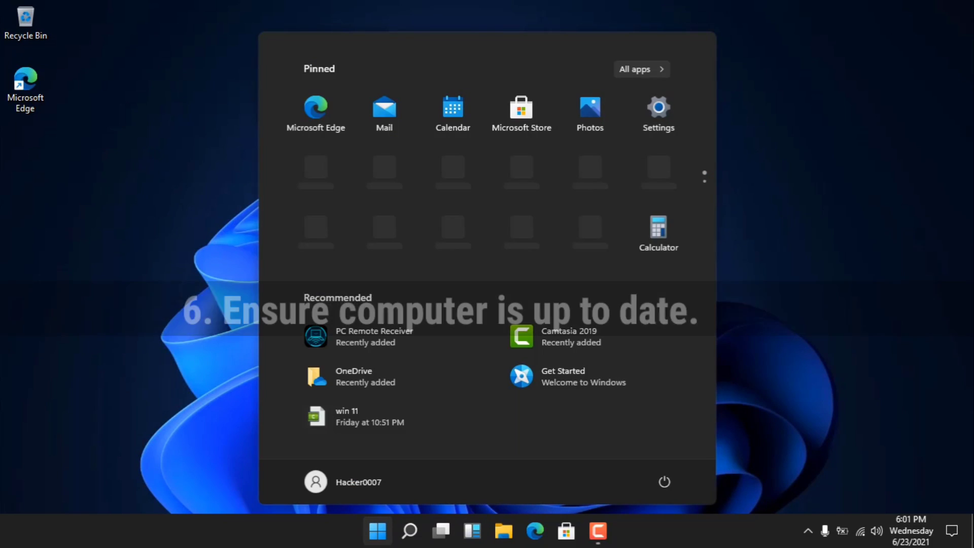
pyautogui.press('super+i')
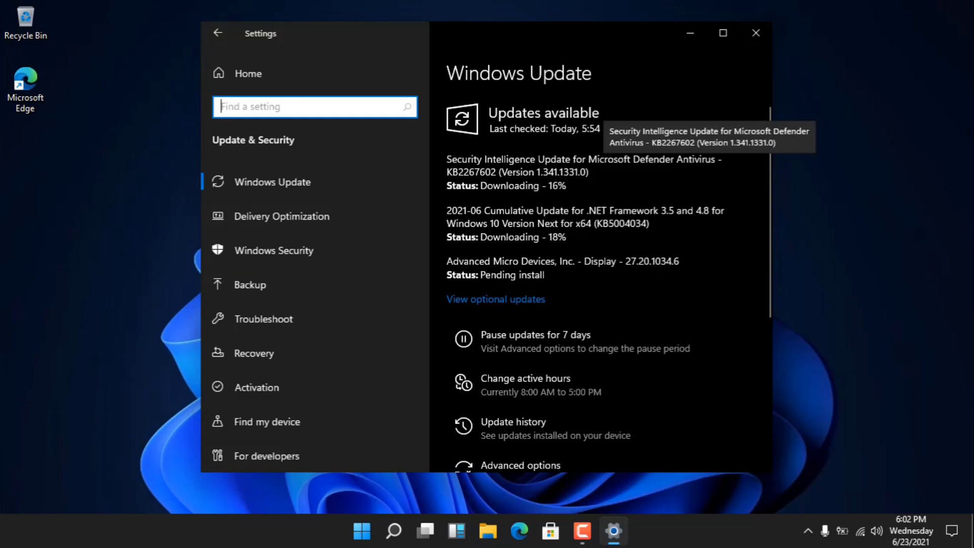
pyautogui.click(572, 341)
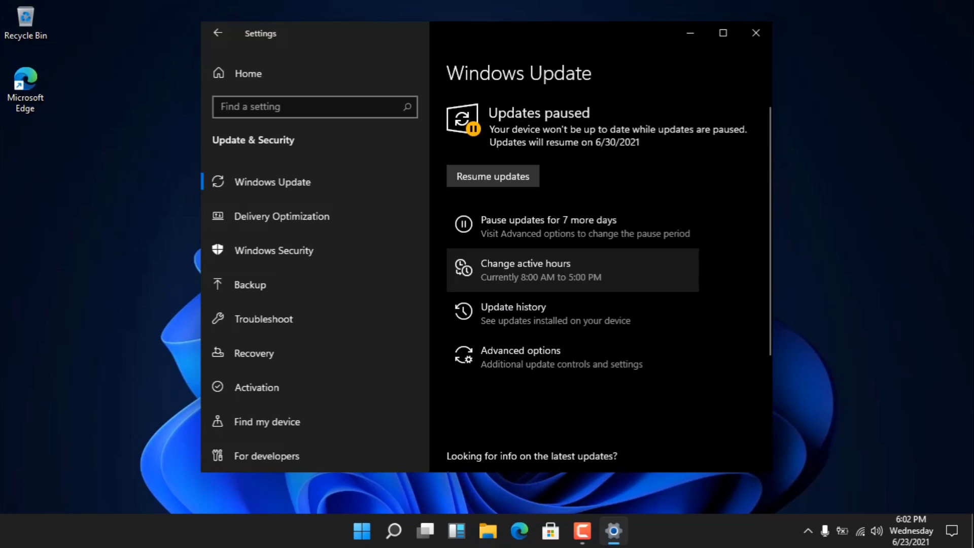
pyautogui.hotkey('alt', 'F4')
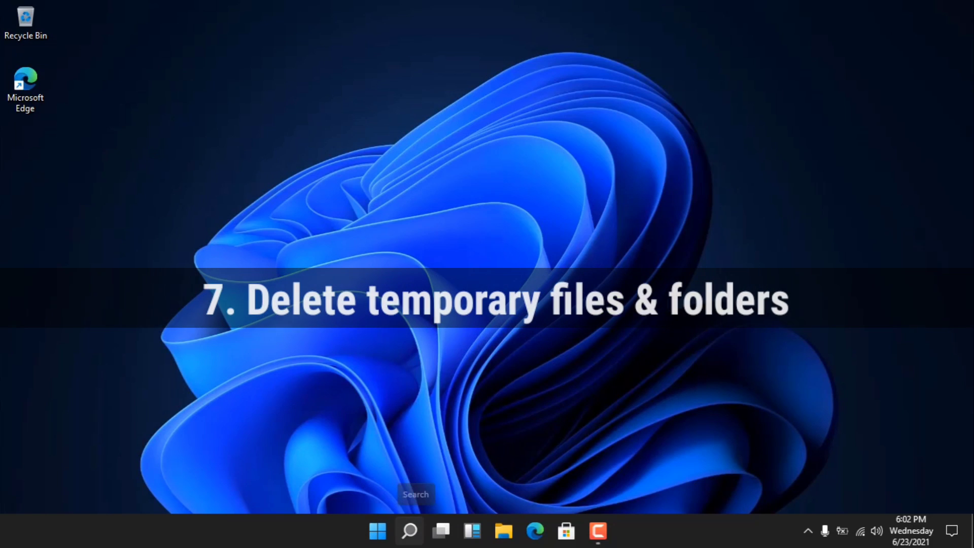
# - Search Windows for "run", open the "temp" folder through the Run dialog, and grant permanent access to it
pyautogui.click(409, 530)
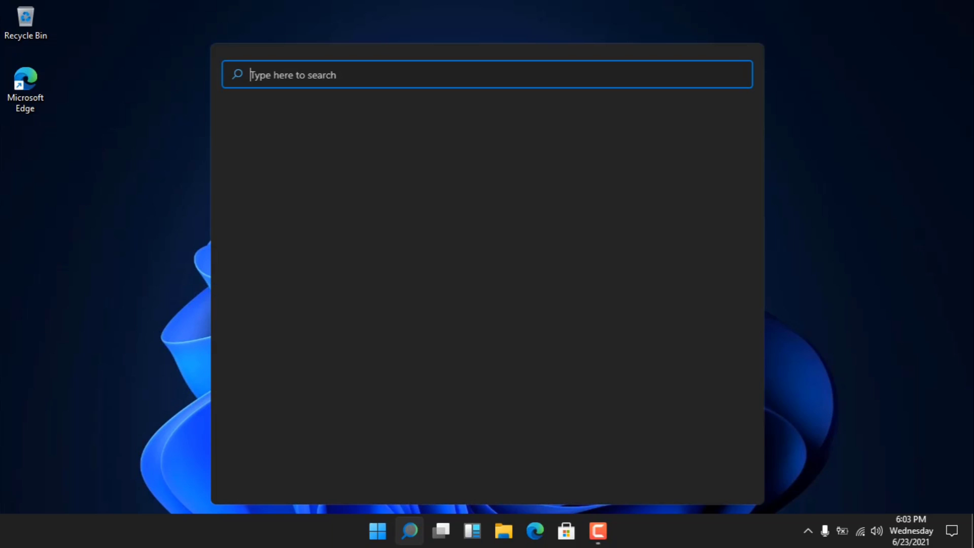
pyautogui.write('run')
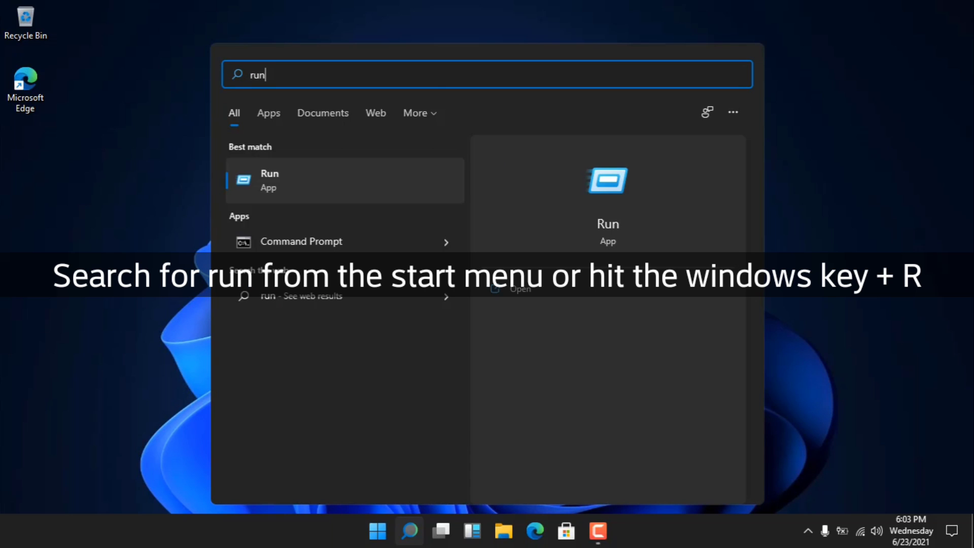
pyautogui.click(520, 288)
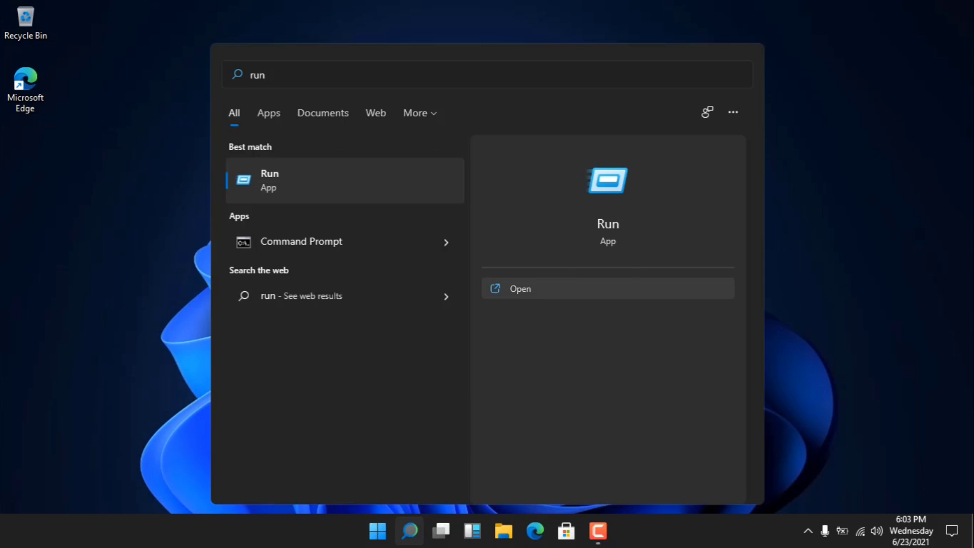
pyautogui.press('Return')
pyautogui.write('te')
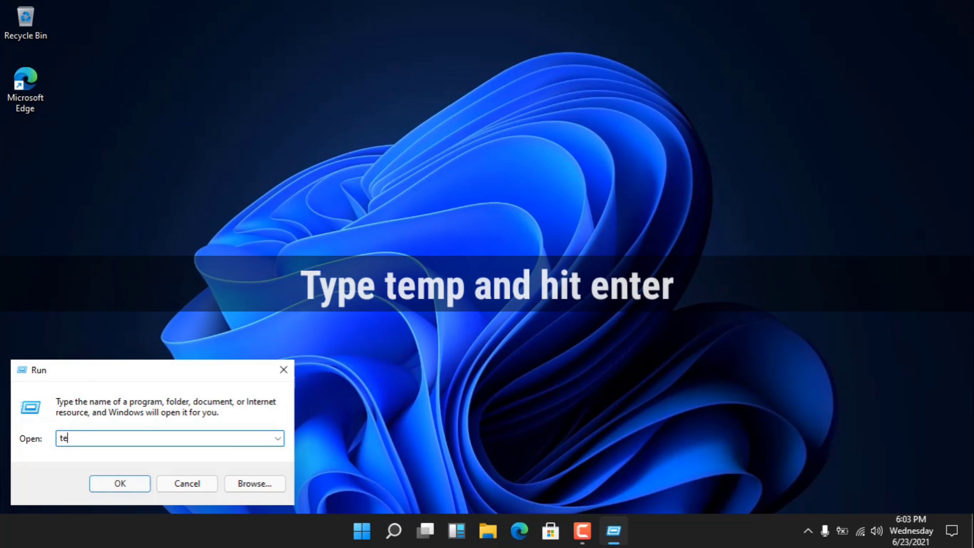
pyautogui.write('mp')
pyautogui.press('Return')
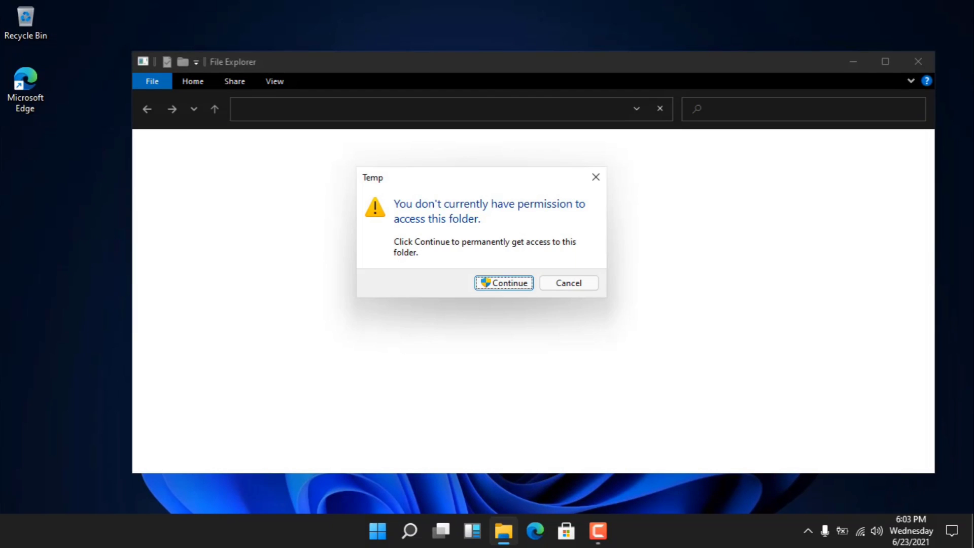
pyautogui.press('Return')
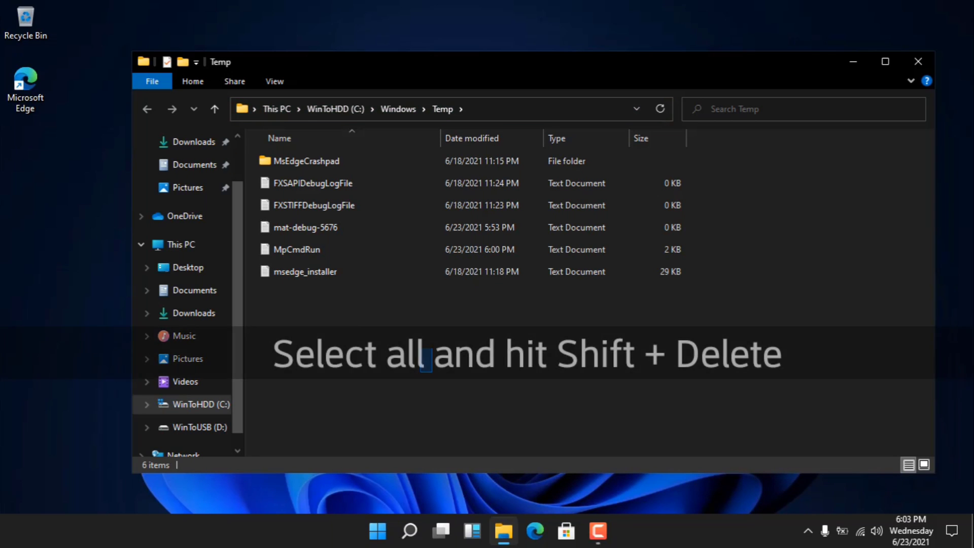
# - Permanently delete all items in the Windows Temp folder and close File Explorer
pyautogui.hotkey('ctrl', 'a')
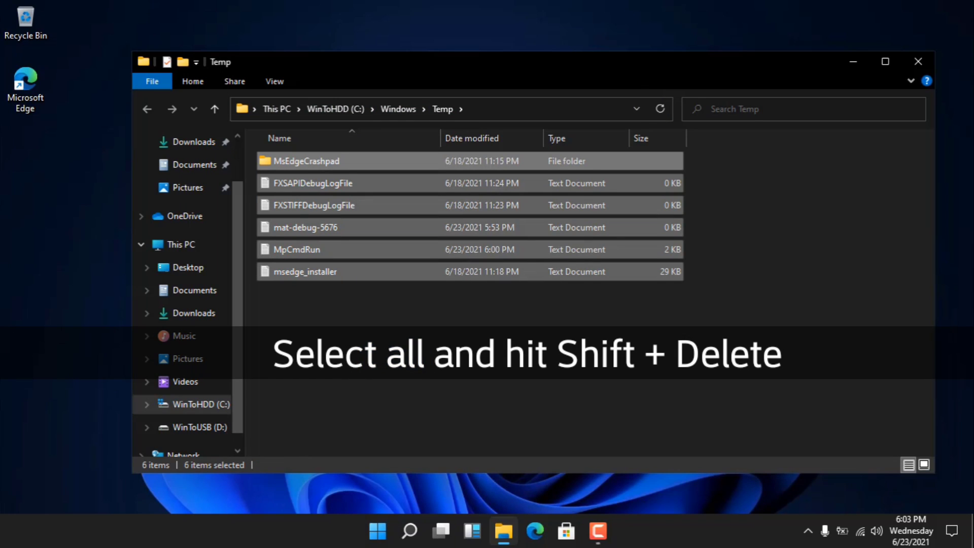
pyautogui.hotkey('shift', 'Delete')
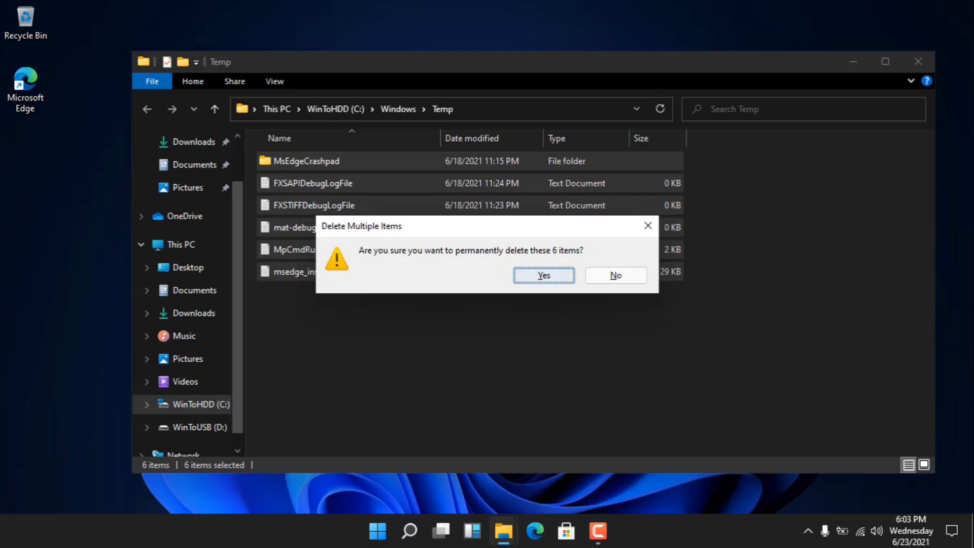
pyautogui.press('Return')
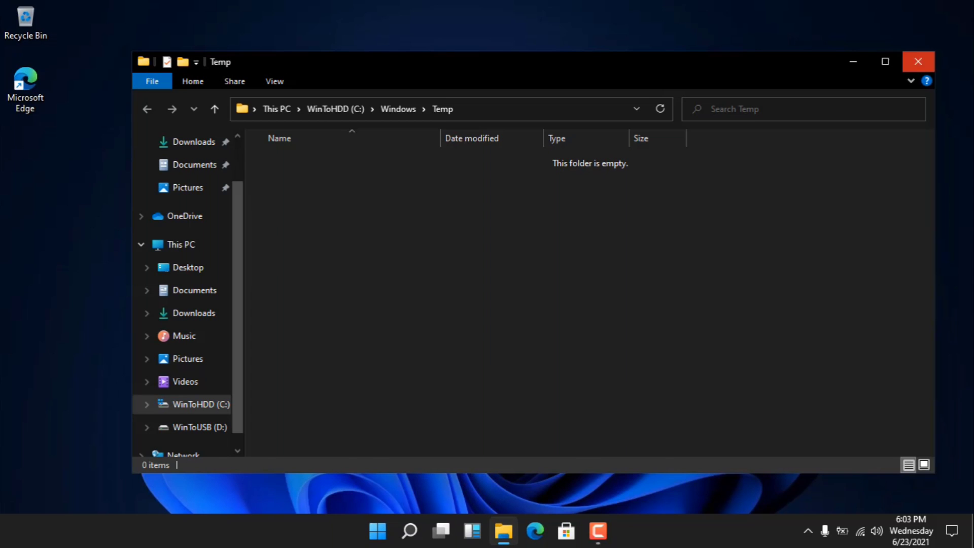
pyautogui.click(918, 62)
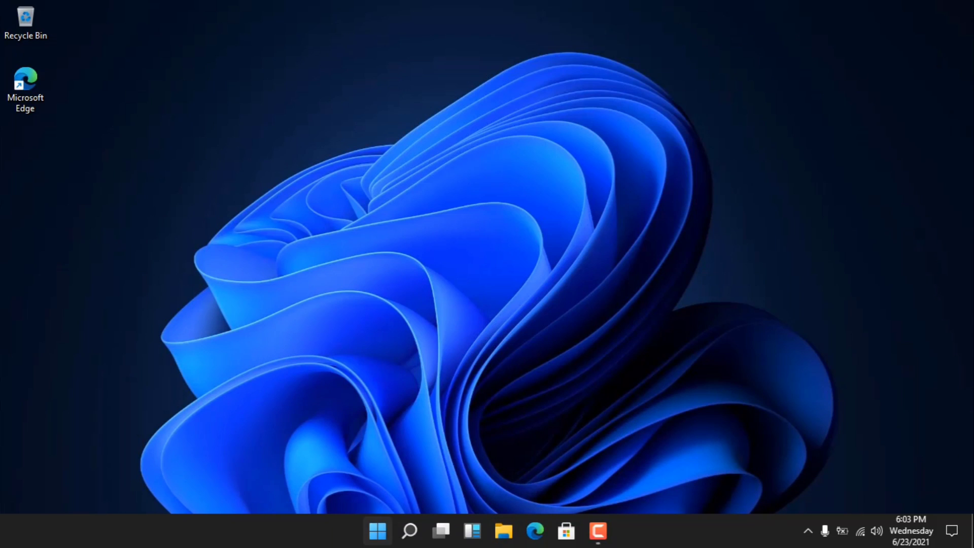
# - Reopen the Run dialog from the recent searches and open the user's temporary folder with %temp%
pyautogui.click(409, 530)
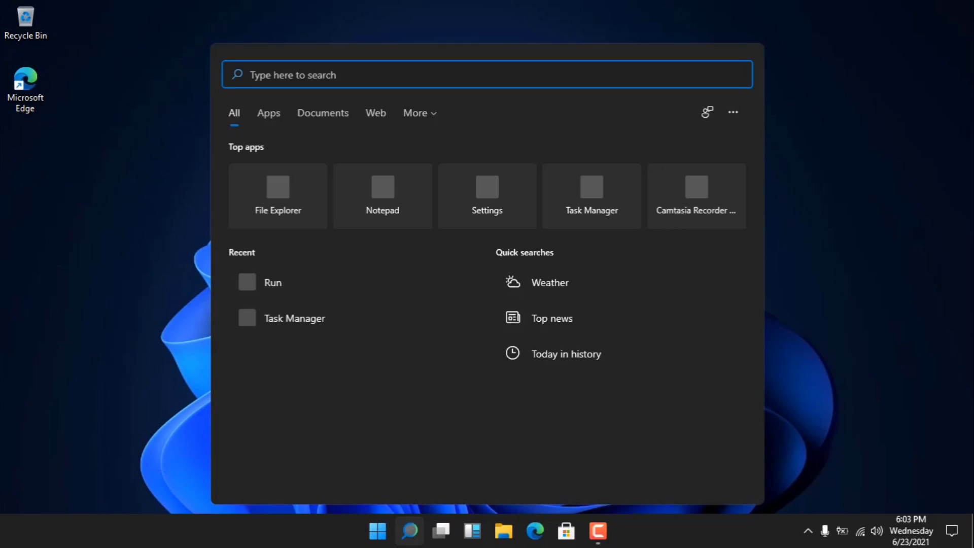
pyautogui.click(354, 281)
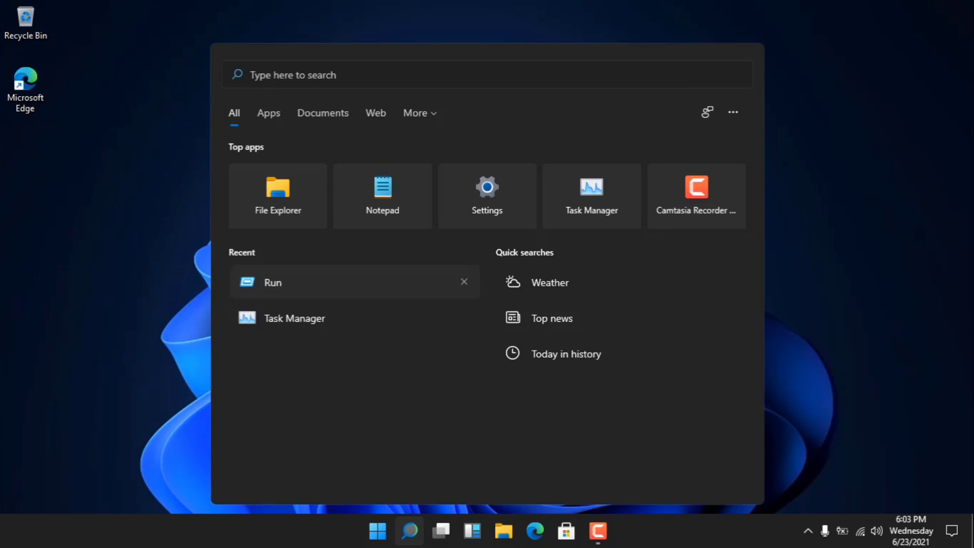
pyautogui.press('Return')
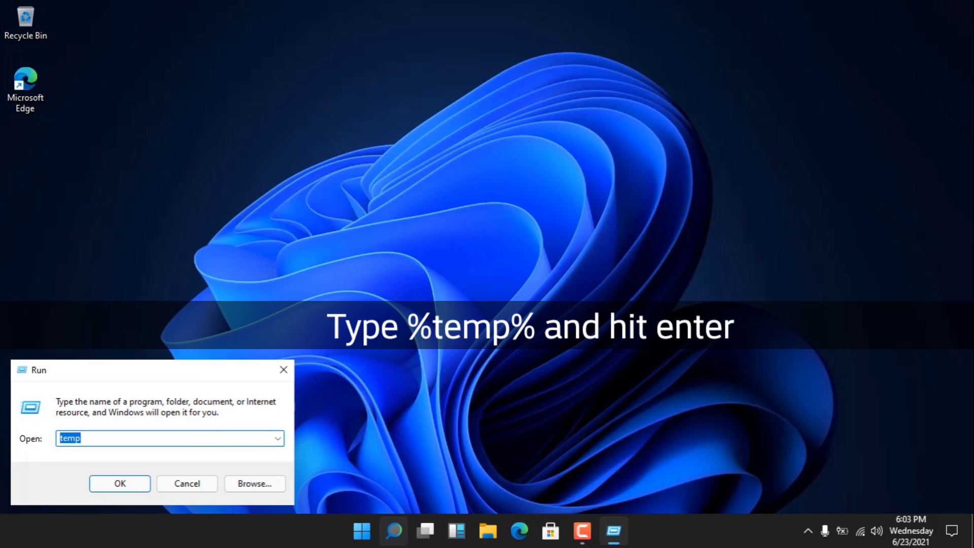
pyautogui.write('%tem')
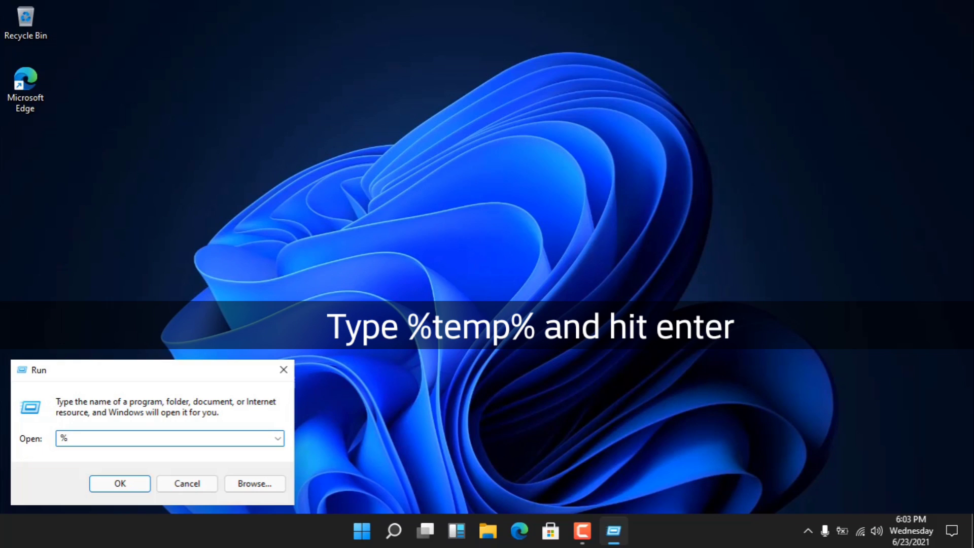
pyautogui.write('p%')
pyautogui.press('Return')
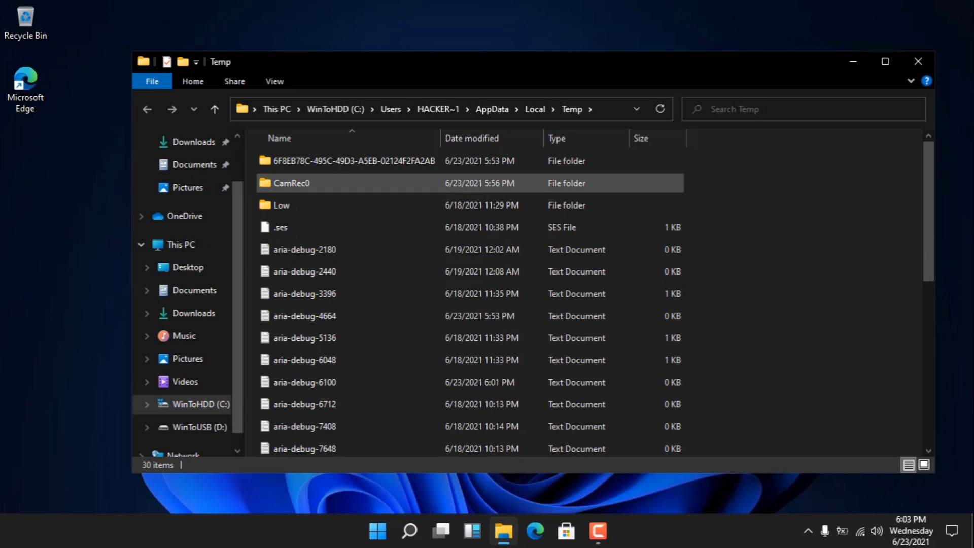
# - Permanently delete all items in the user's Temp folder, skipping every item that is in use
pyautogui.click(354, 161)
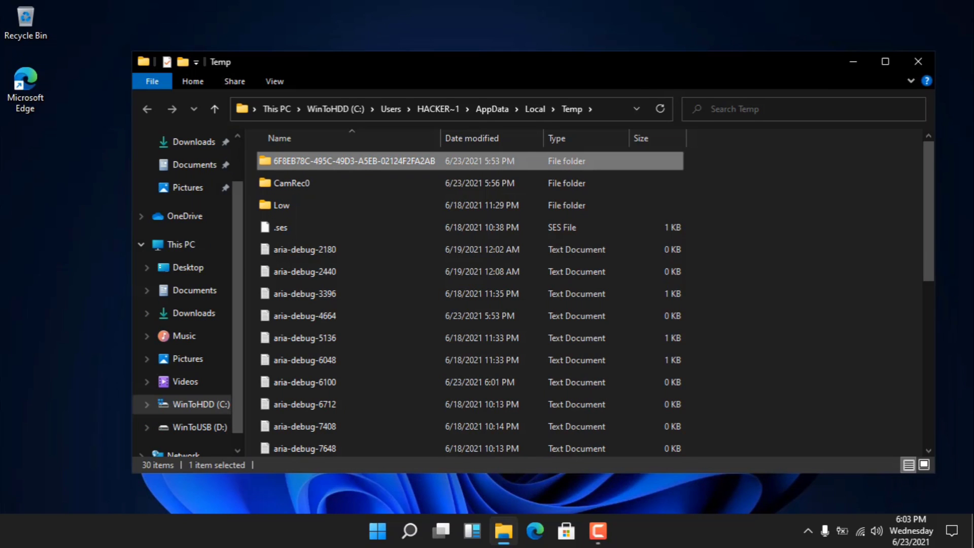
pyautogui.hotkey('ctrl', 'a')
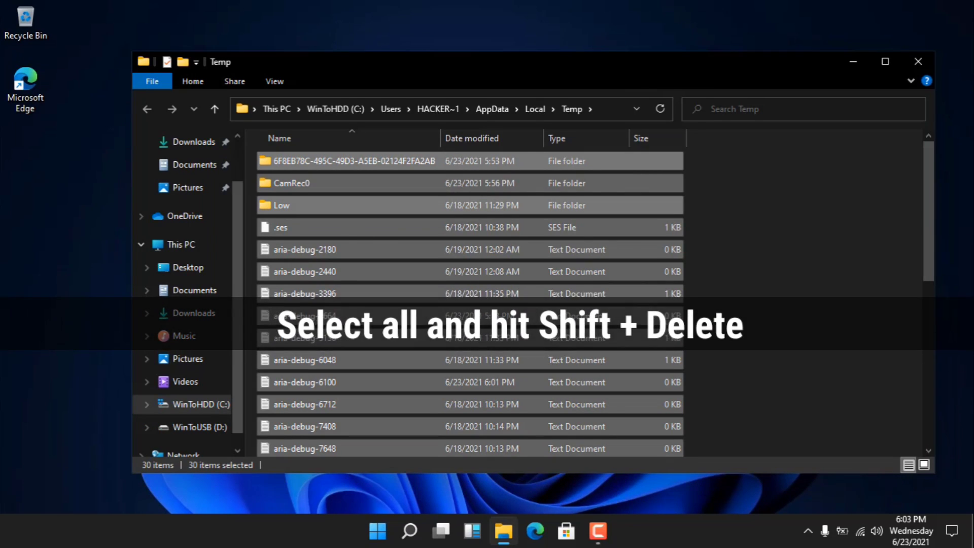
pyautogui.hotkey('shift', 'Delete')
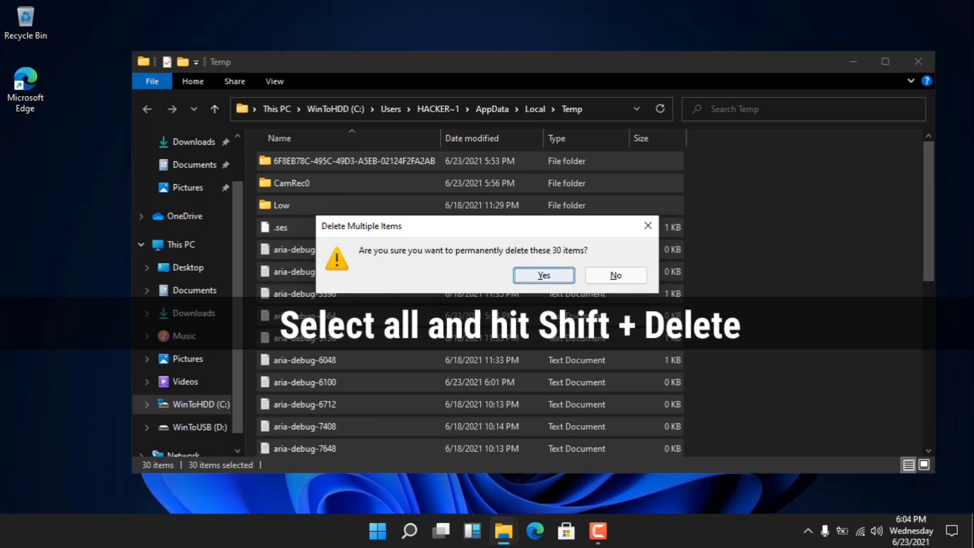
pyautogui.press('Return')
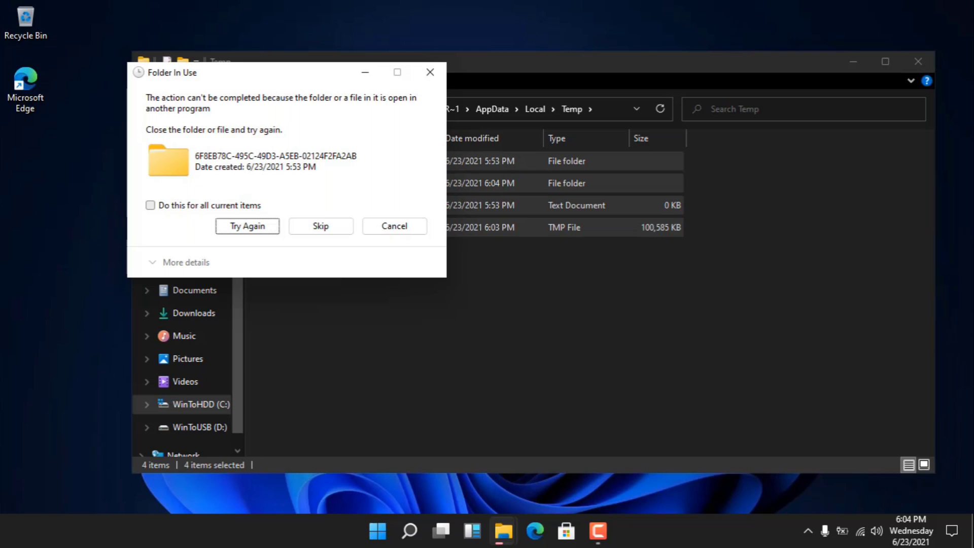
pyautogui.click(150, 205)
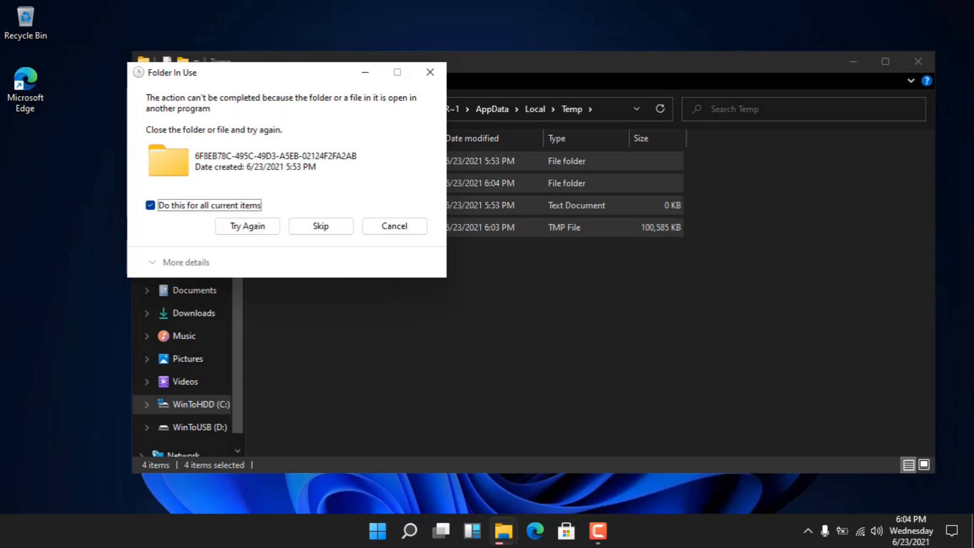
pyautogui.click(320, 226)
pyautogui.press('Return')
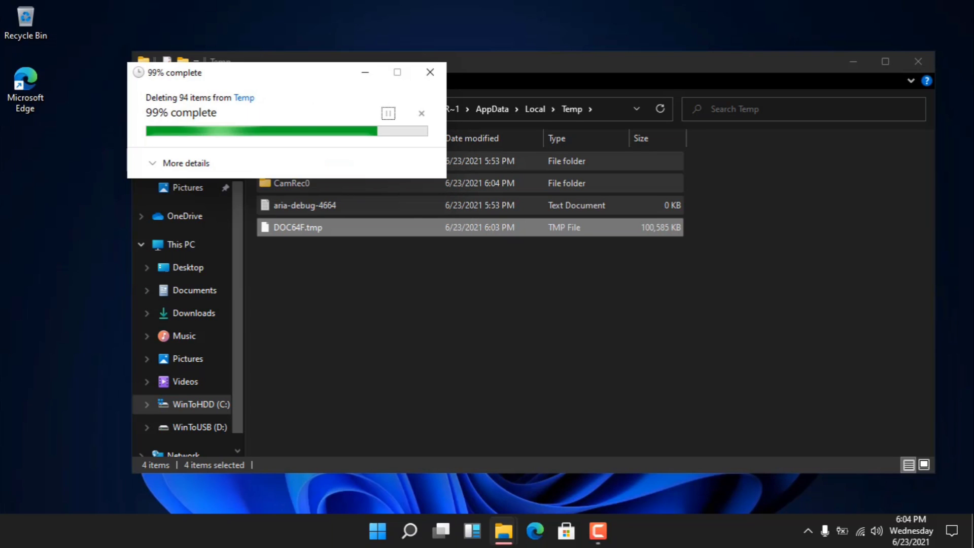
# - Close the Temp folder window and open the properties of This PC from File Explorer
pyautogui.click(918, 61)
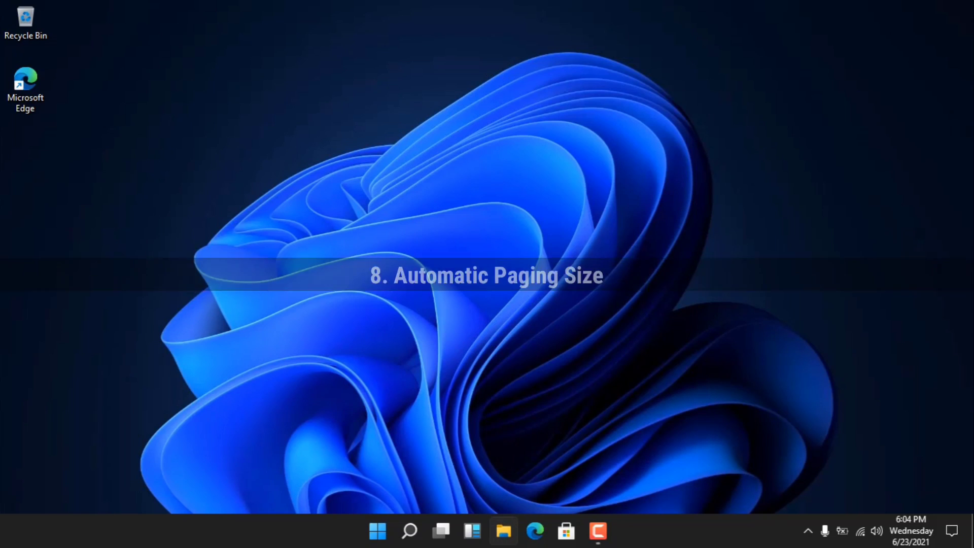
pyautogui.click(503, 531)
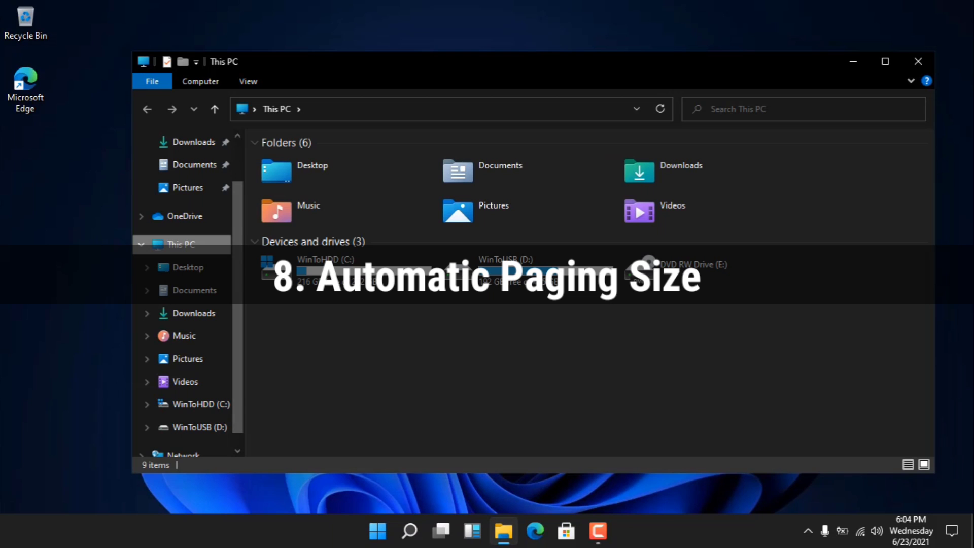
pyautogui.rightClick(210, 244)
pyautogui.click(253, 430)
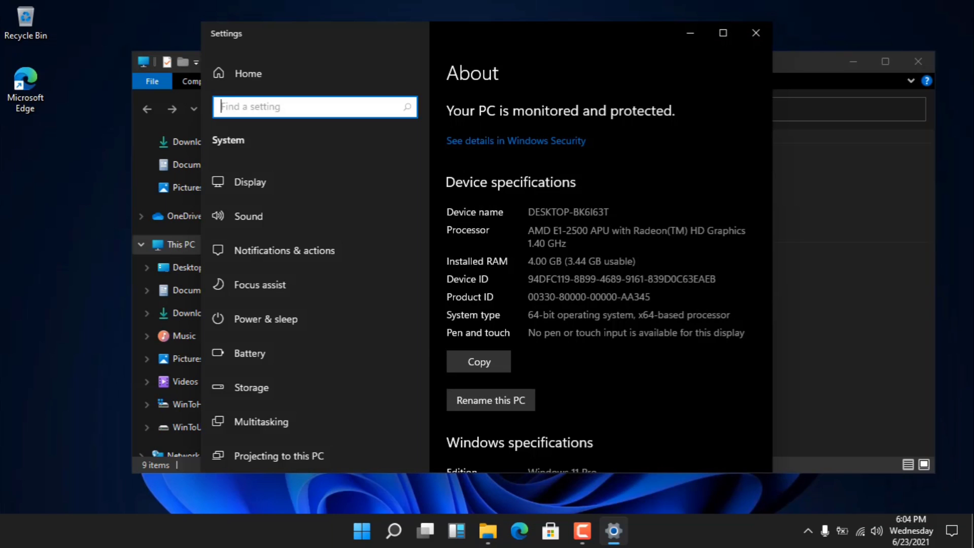
# - Open the advanced system settings and bring up the advanced Performance Options
pyautogui.scroll(-8, 599, 254)
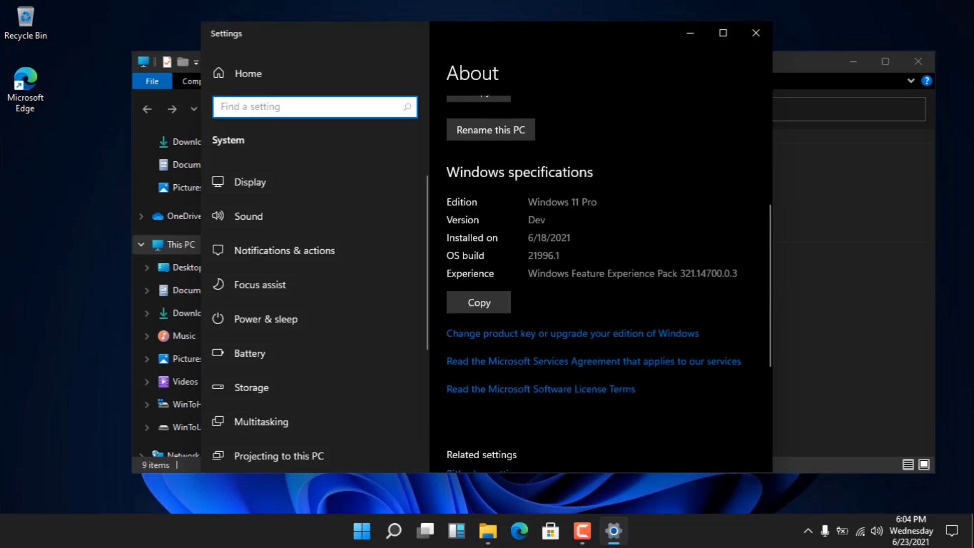
pyautogui.scroll(-3, 502, 323)
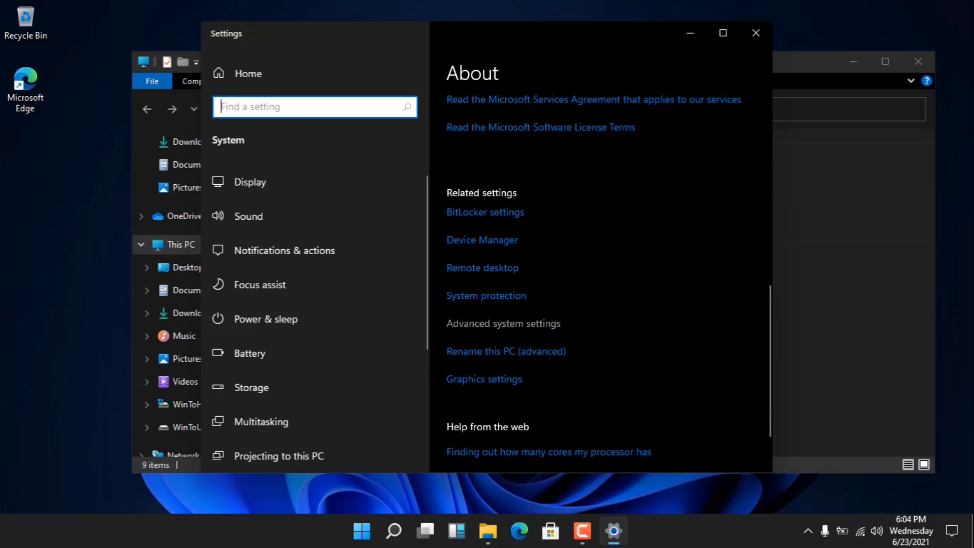
pyautogui.click(502, 323)
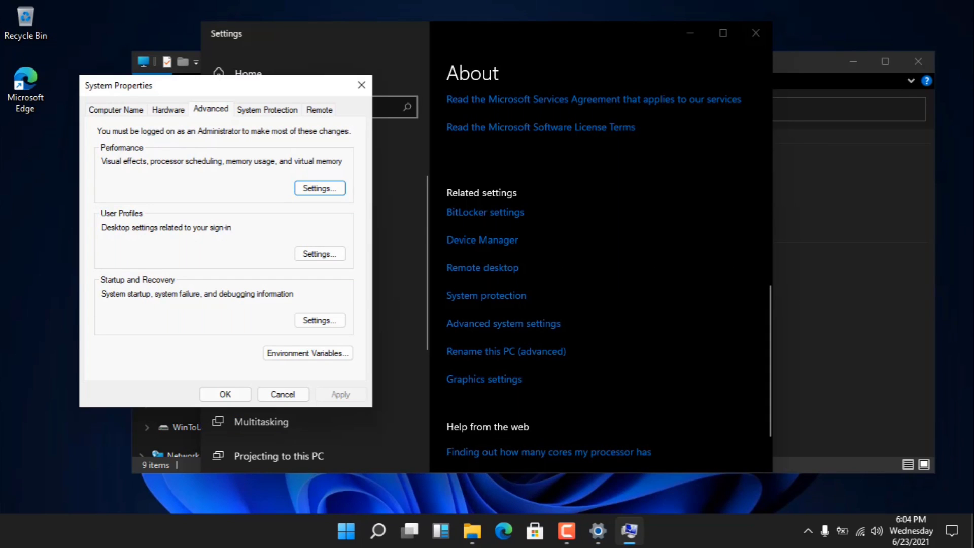
pyautogui.click(320, 188)
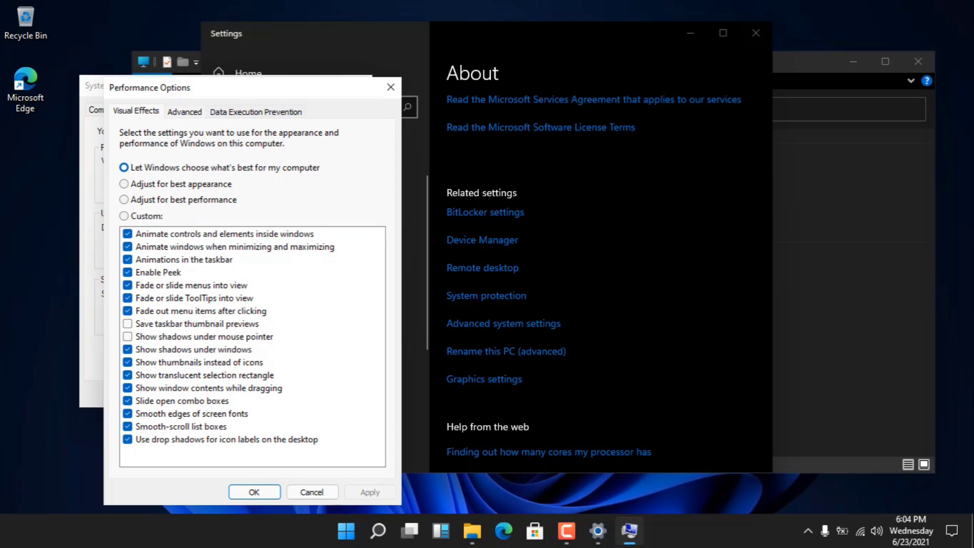
pyautogui.hotkey('ctrl', 'Tab')
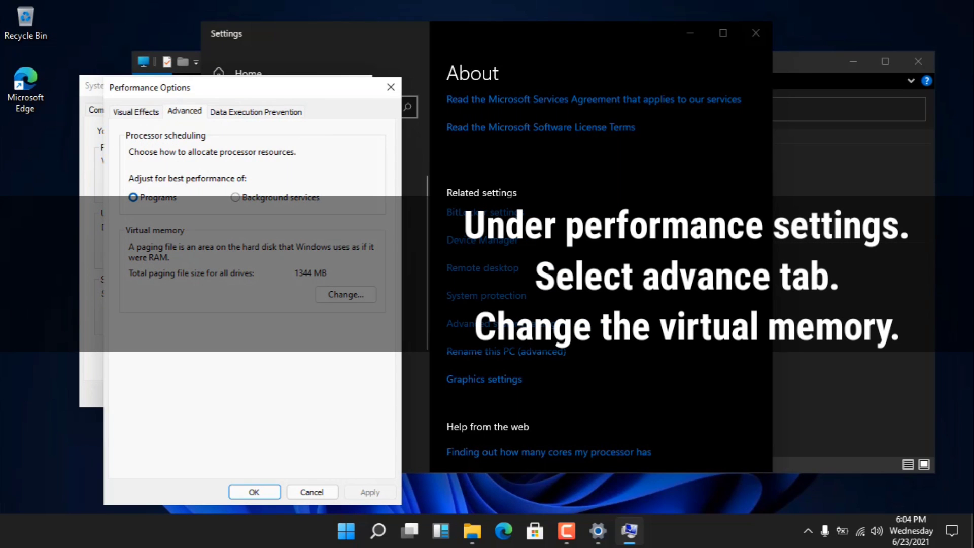
# - Set virtual memory to automatically manage the paging file size for all drives and acknowledge the restart notice
pyautogui.press('Tab')
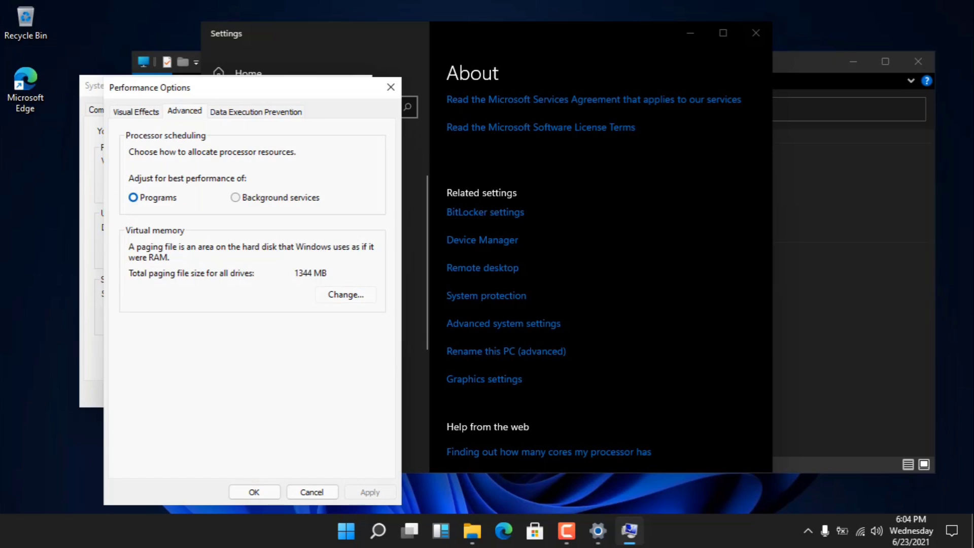
pyautogui.press('Return')
pyautogui.press('space')
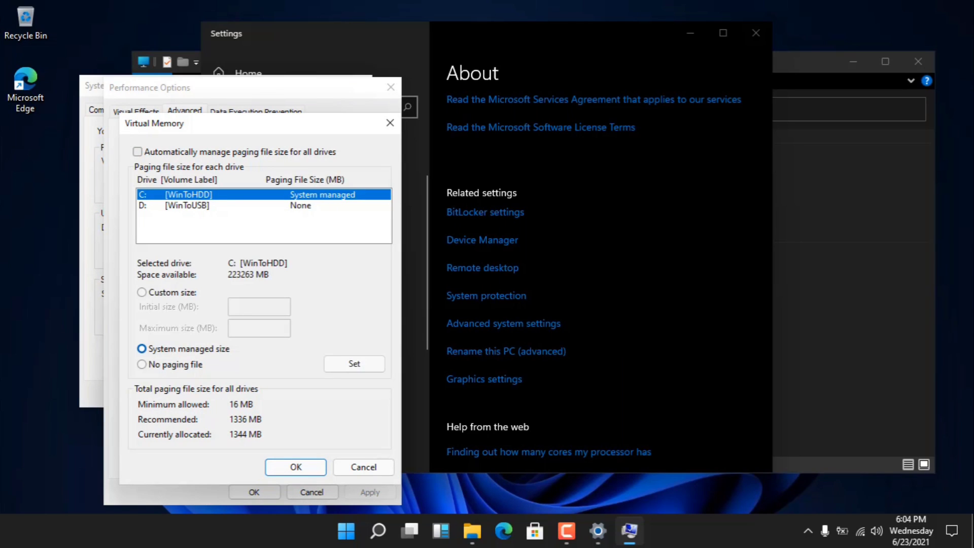
pyautogui.press('space')
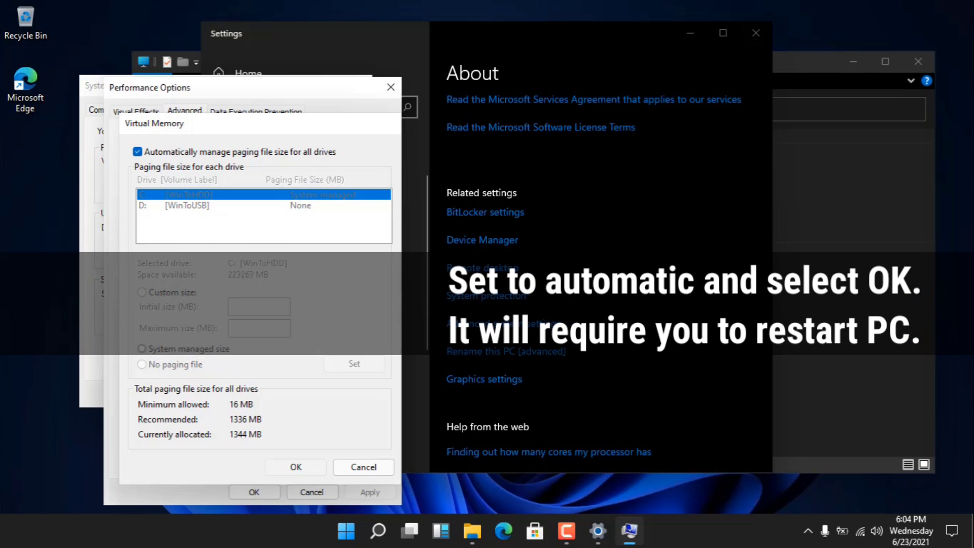
pyautogui.press('Return')
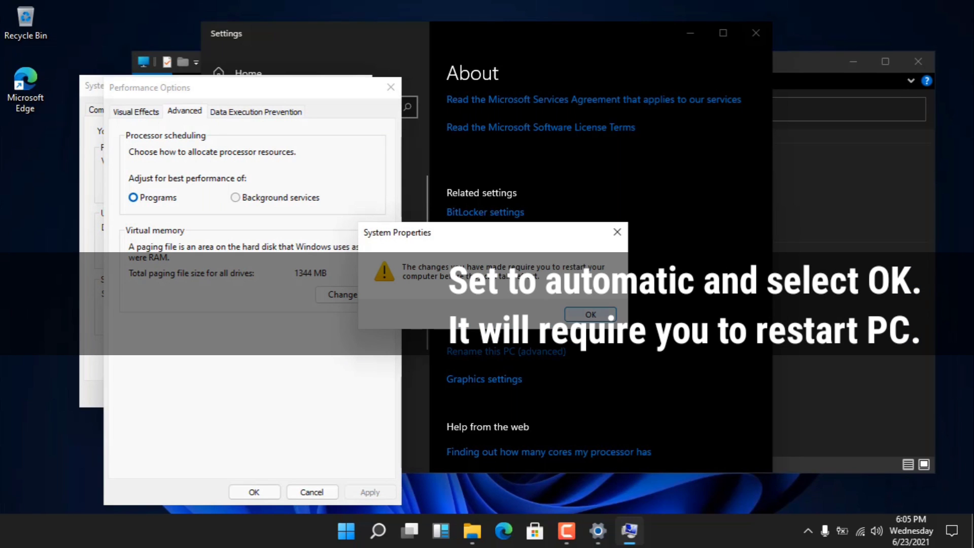
pyautogui.press('Return')
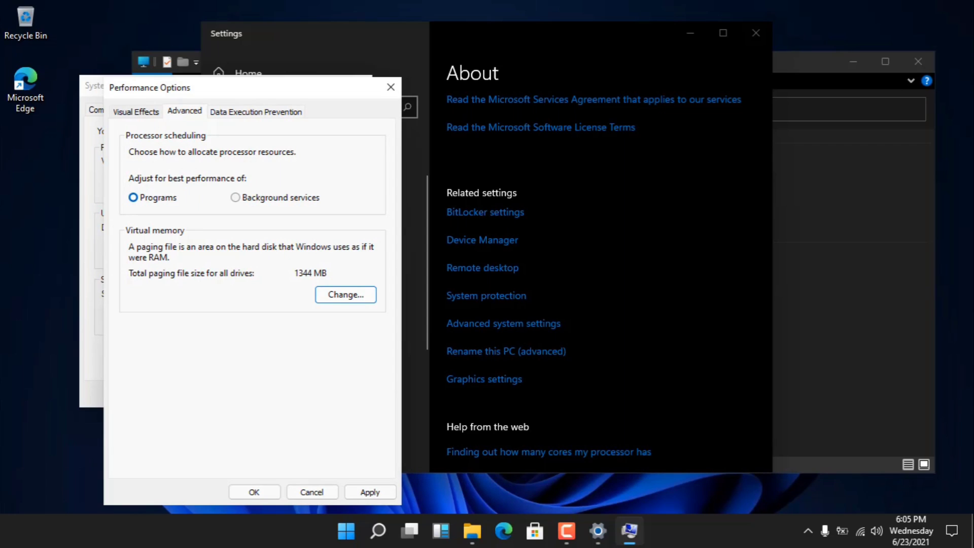
# - Apply the performance options and close the System Properties dialogs without restarting the computer
pyautogui.hotkey('alt', 'a')
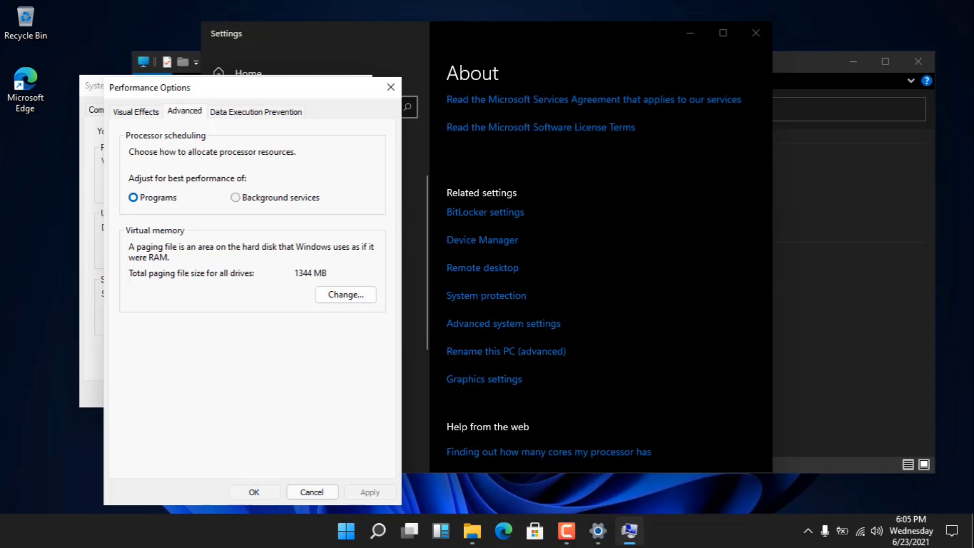
pyautogui.press('Return')
pyautogui.hotkey('shift', 'Tab')
pyautogui.press('Return')
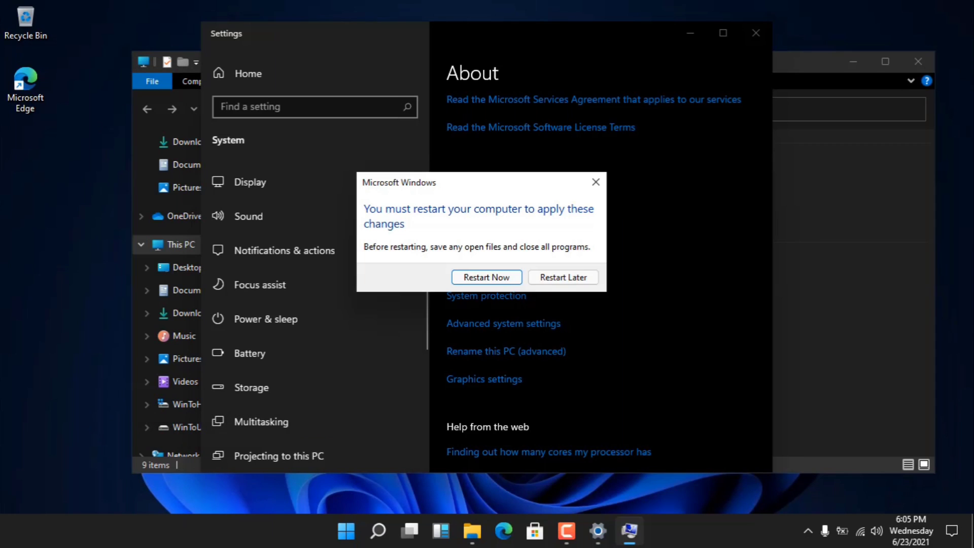
pyautogui.press('Escape')
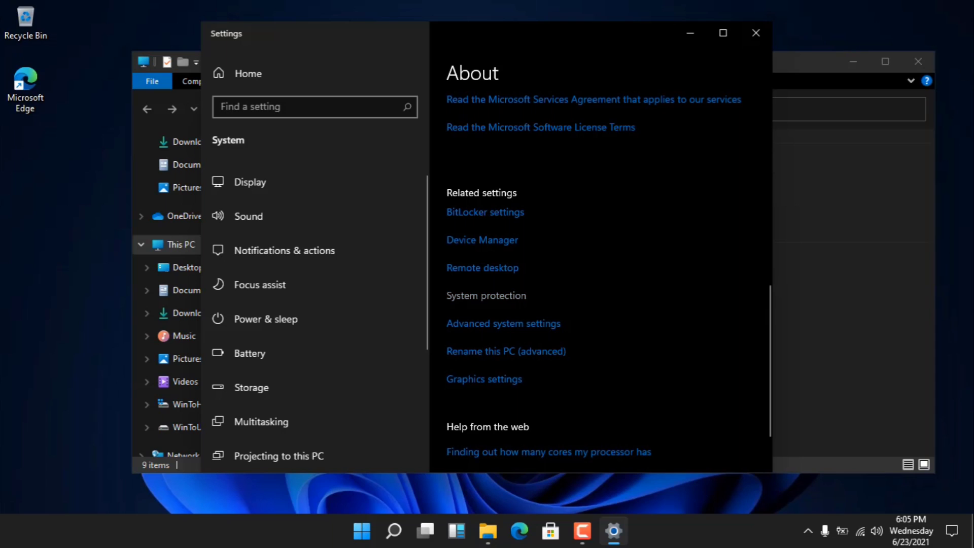
# - Return to the Settings home page, search for "uninstall" and open Add or remove programs
pyautogui.click(314, 73)
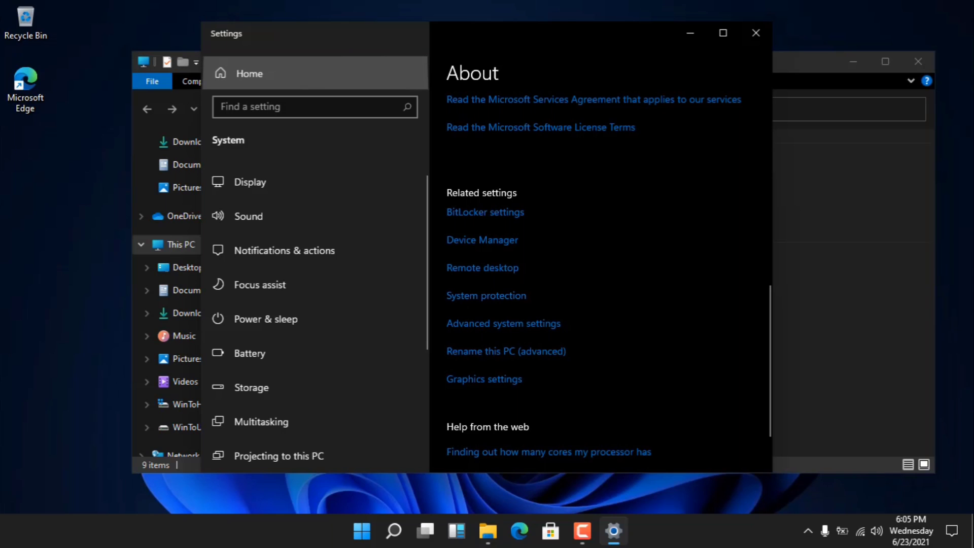
pyautogui.press('Return')
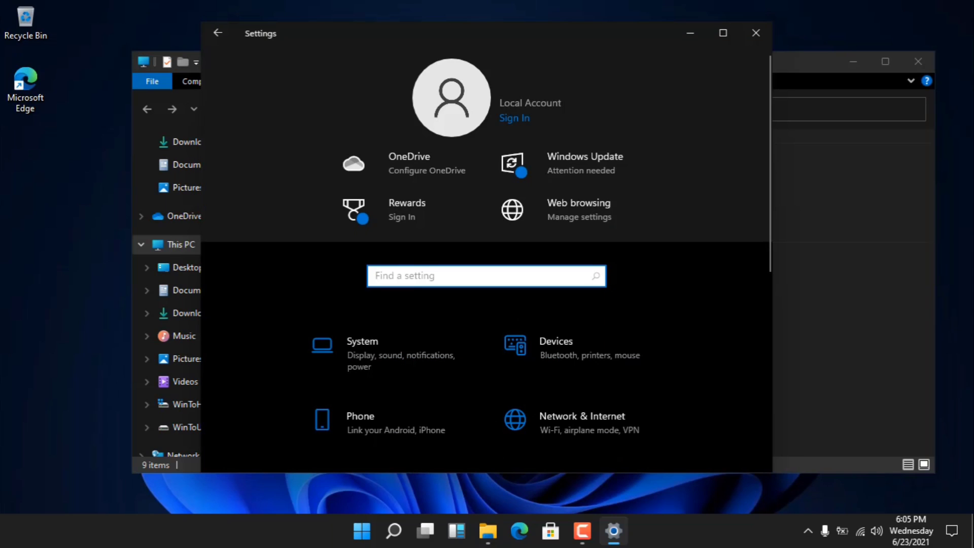
pyautogui.write('uninsta')
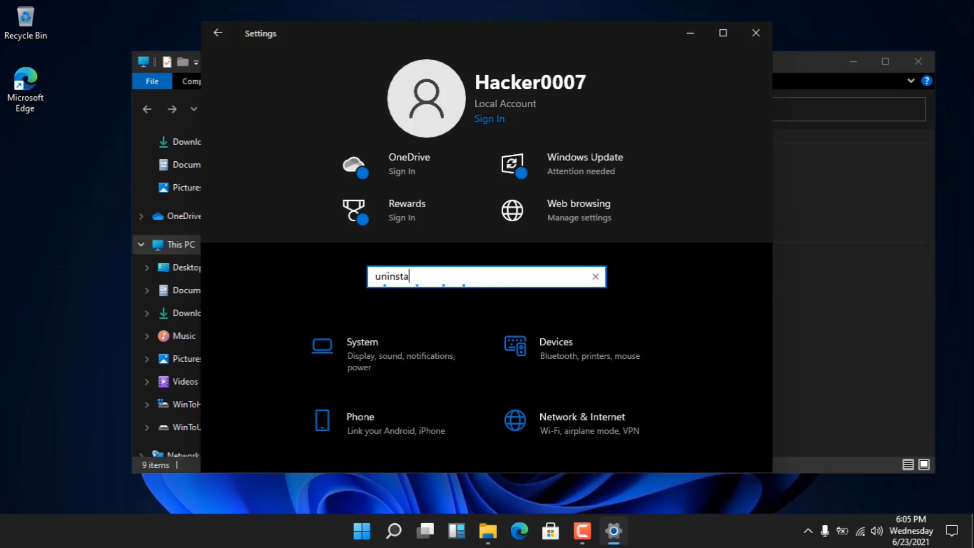
pyautogui.write('ll')
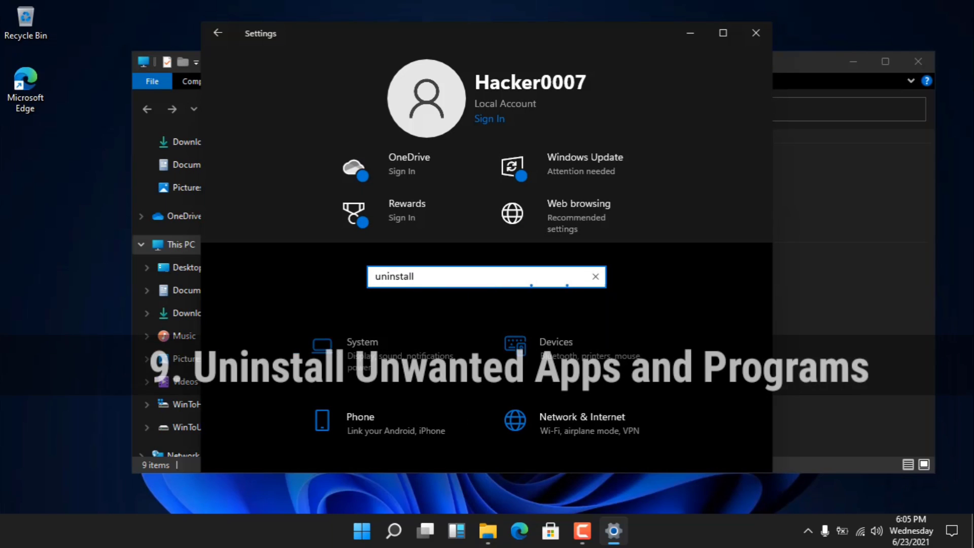
pyautogui.press('Up')
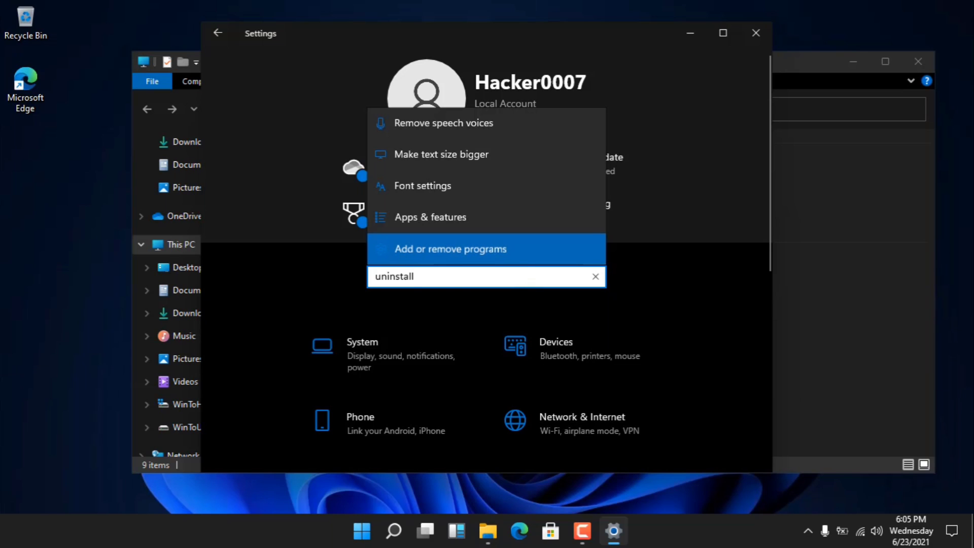
pyautogui.press('Return')
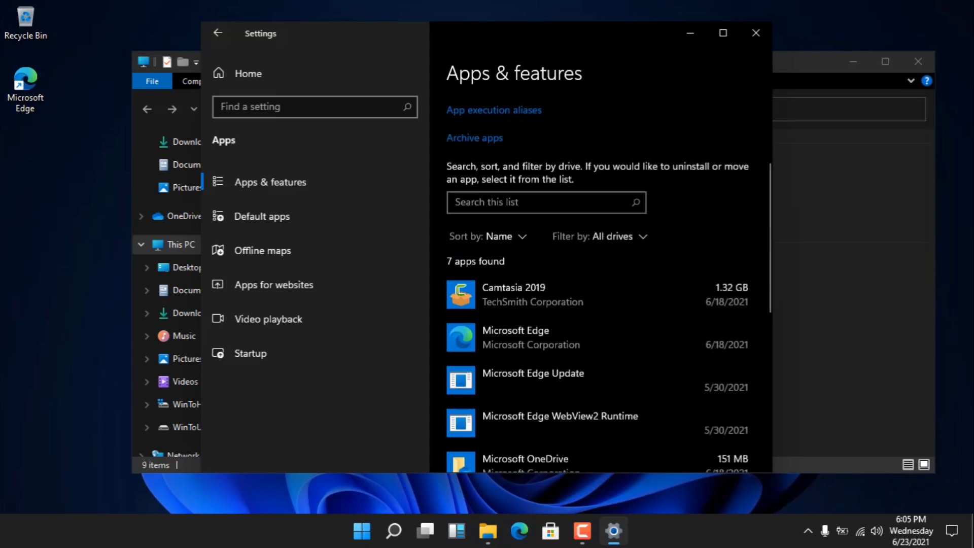
# - Review the installed apps and the uninstall option for Microsoft OneDrive, and close Settings and File Explorer
pyautogui.scroll(-3, 597, 253)
pyautogui.click(597, 297)
pyautogui.scroll(-3, 596, 297)
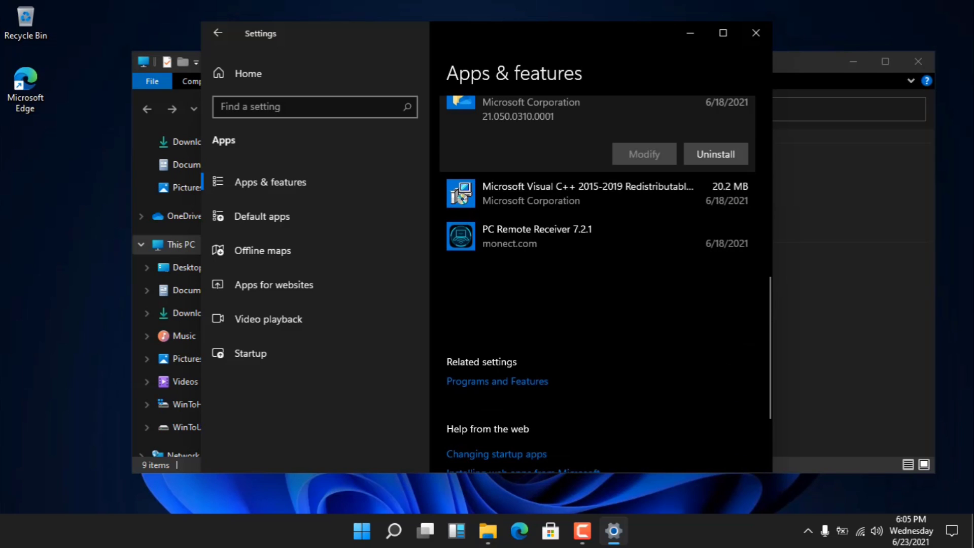
pyautogui.scroll(1, 597, 228)
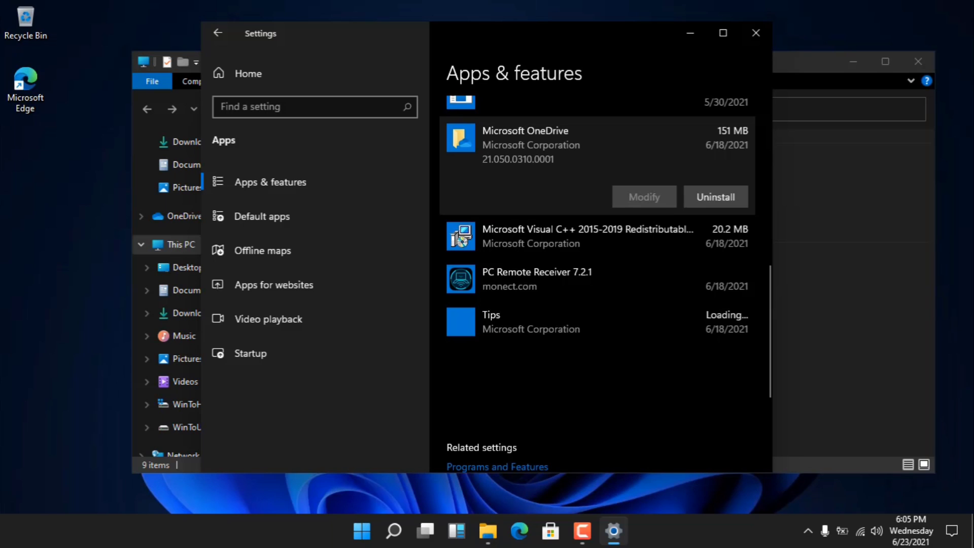
pyautogui.click(755, 32)
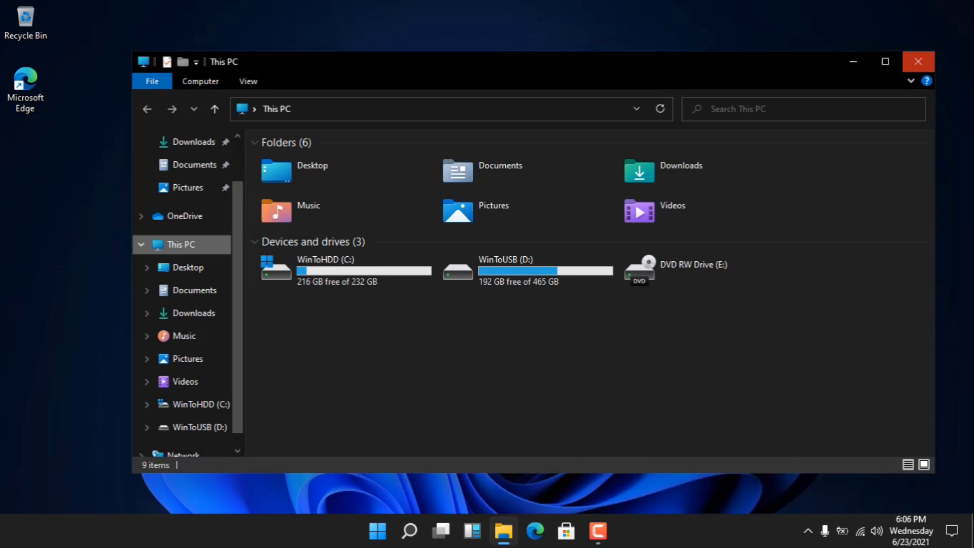
pyautogui.click(918, 61)
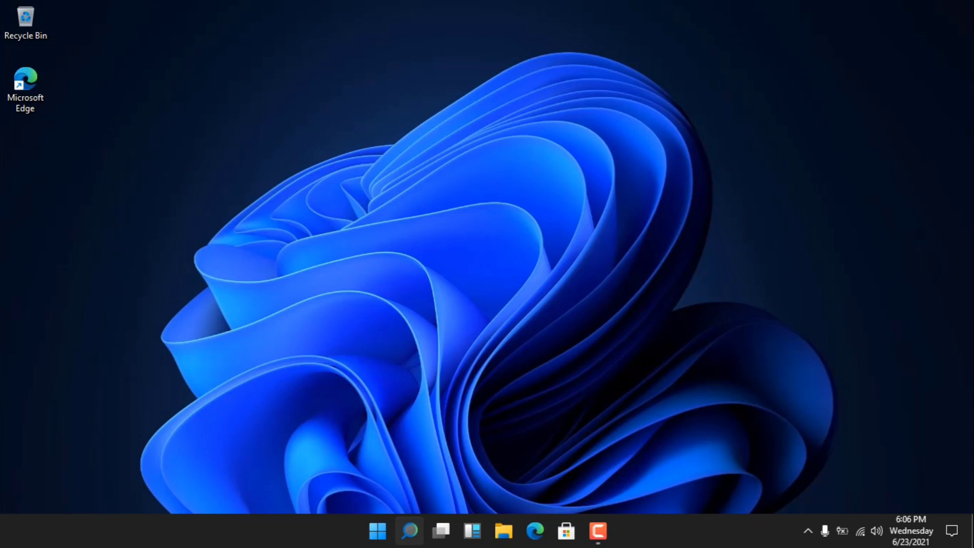
# - Search Windows for "storage sense" and open the Turn on Storage Sense setting
pyautogui.click(409, 530)
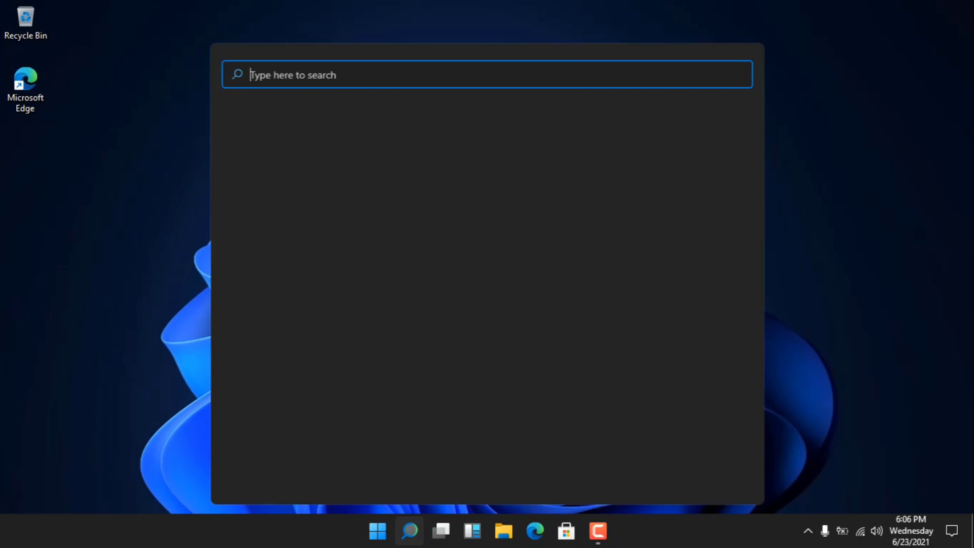
pyautogui.write('stor')
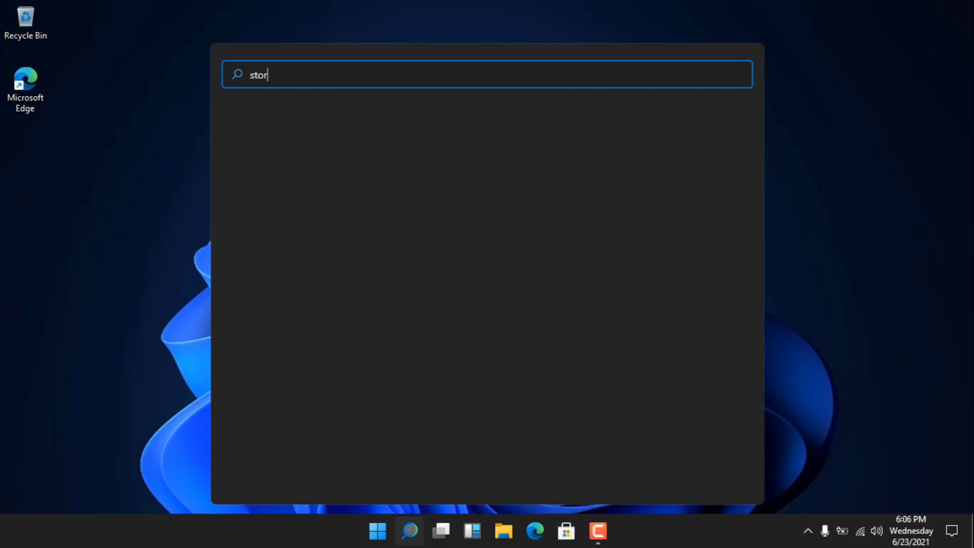
pyautogui.write('age sens')
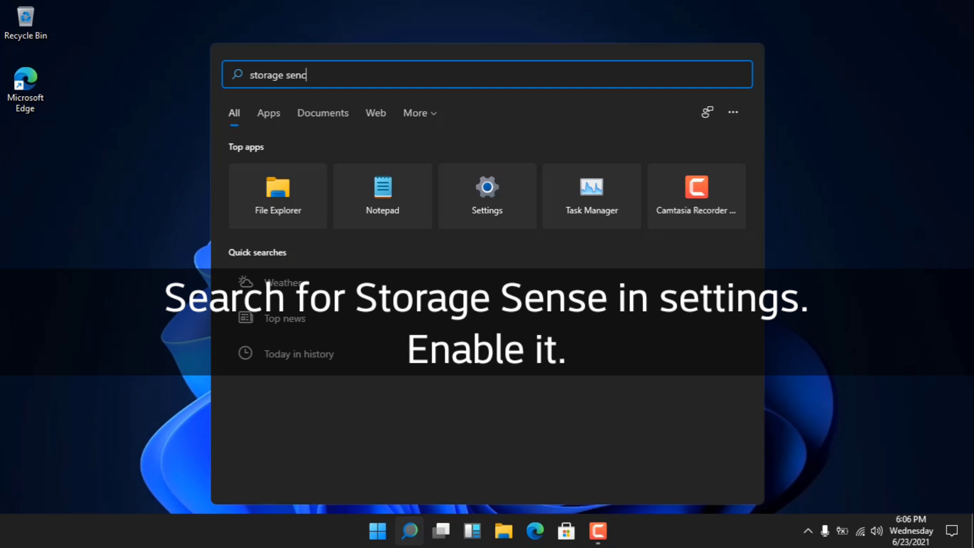
pyautogui.write('e')
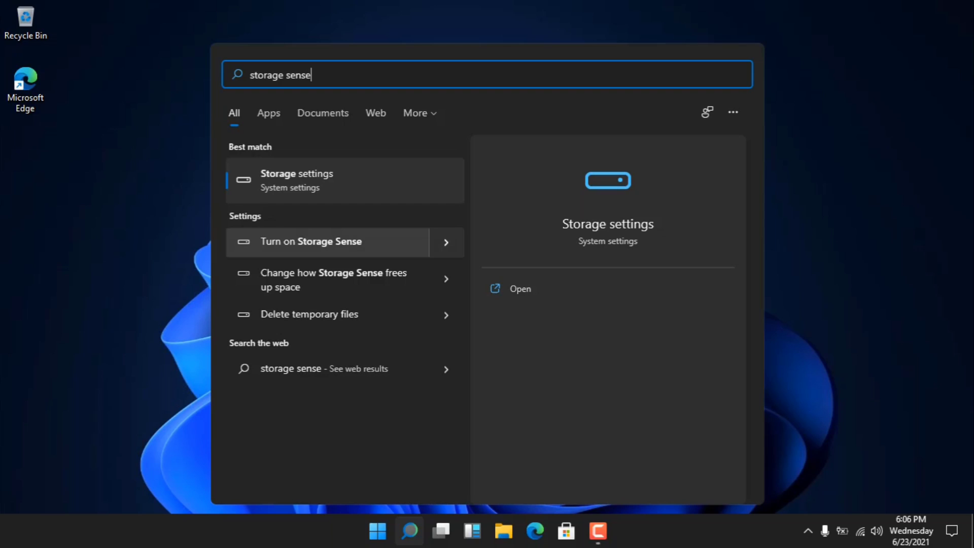
pyautogui.click(327, 242)
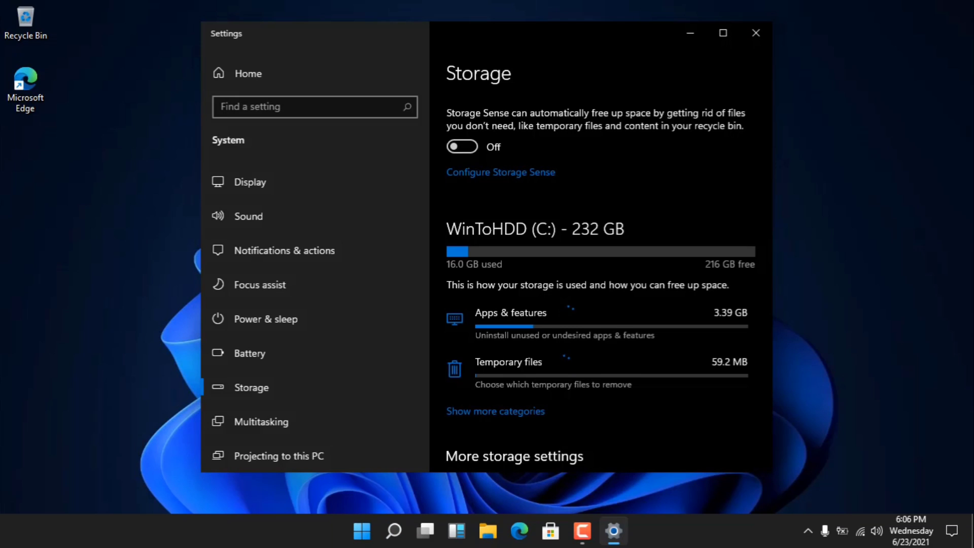
# - Turn on Storage Sense, run its cleanup immediately from the configuration page, and close Settings
pyautogui.click(462, 147)
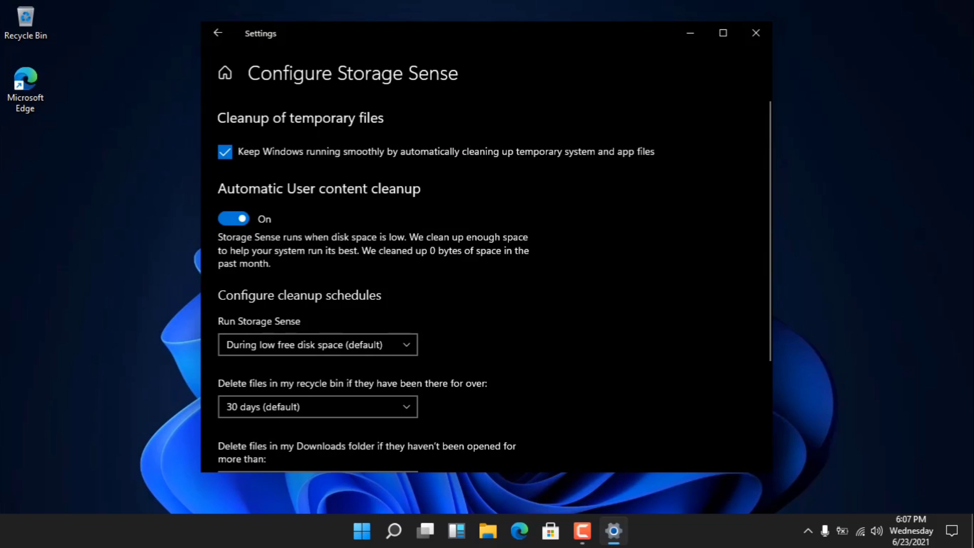
pyautogui.scroll(-2, 486, 274)
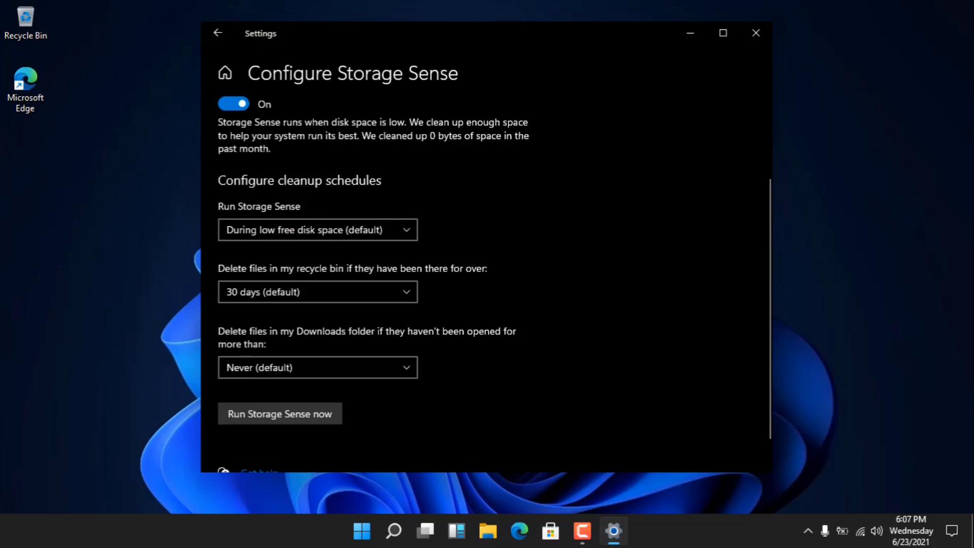
pyautogui.click(280, 413)
pyautogui.scroll(-2, 486, 274)
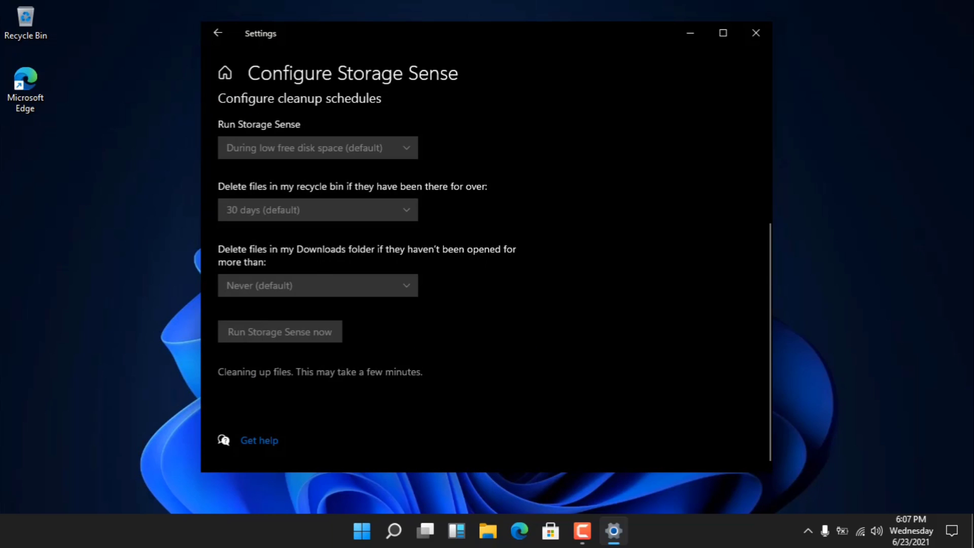
pyautogui.scroll(5, 486, 274)
pyautogui.click(756, 32)
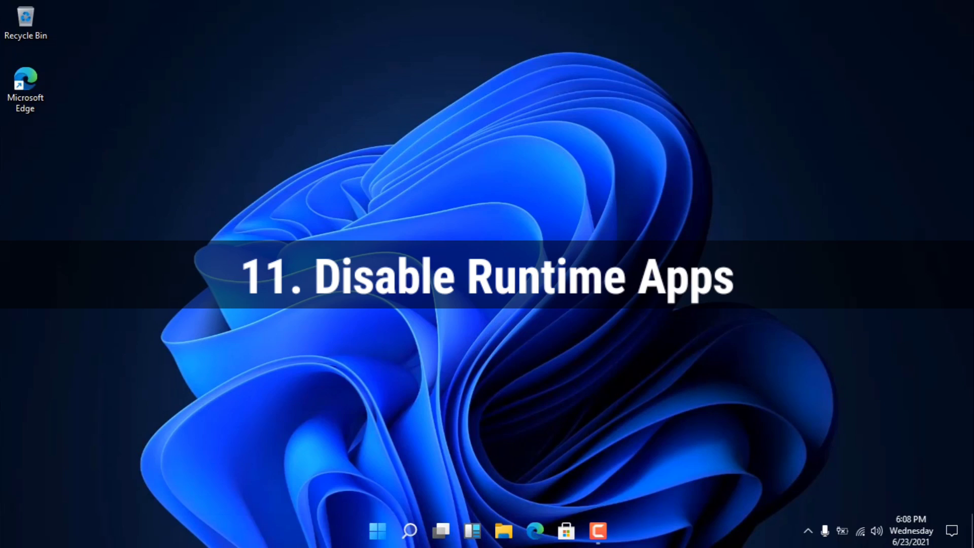
# - Open System Configuration, look through its list of services and hide all Microsoft services
pyautogui.press('super+r')
pyautogui.press('Return')
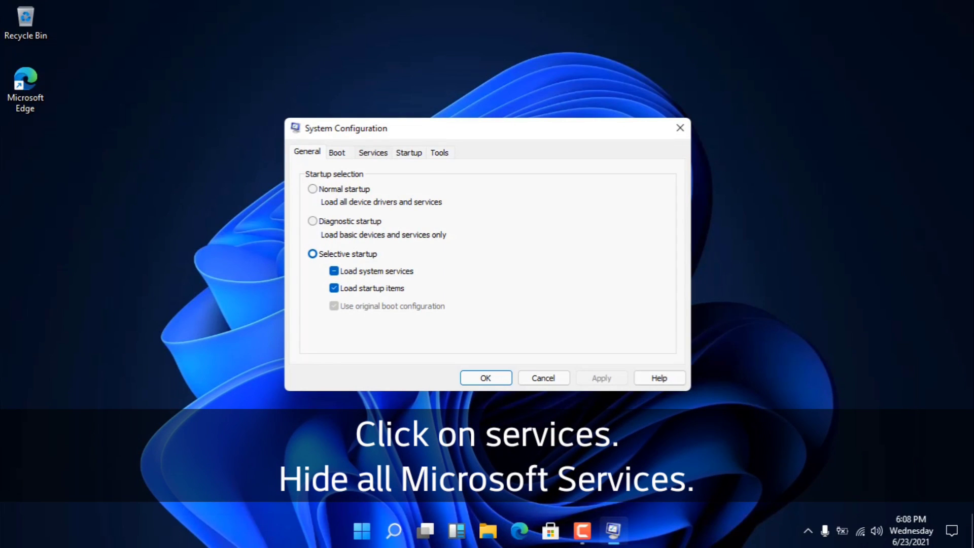
pyautogui.click(372, 152)
pyautogui.scroll(-7, 425, 253)
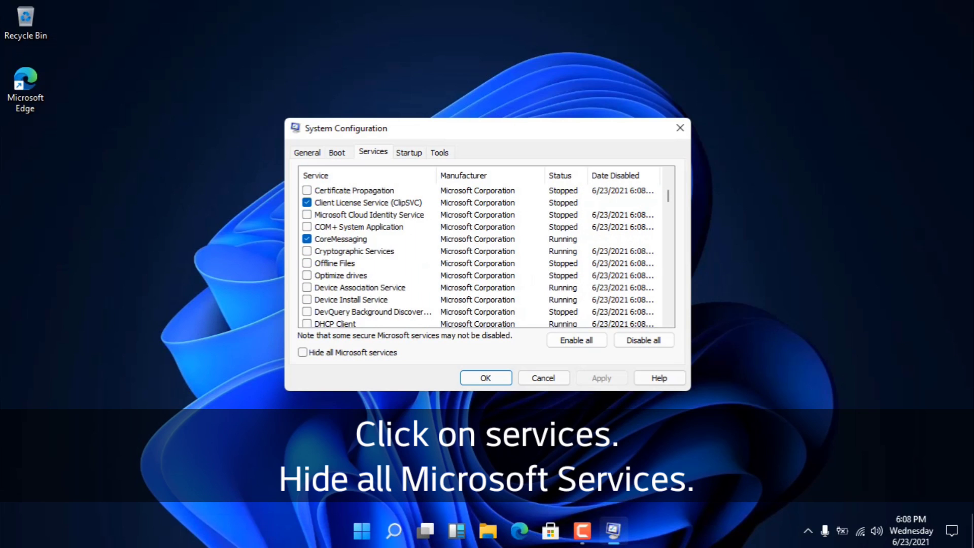
pyautogui.scroll(-10, 486, 256)
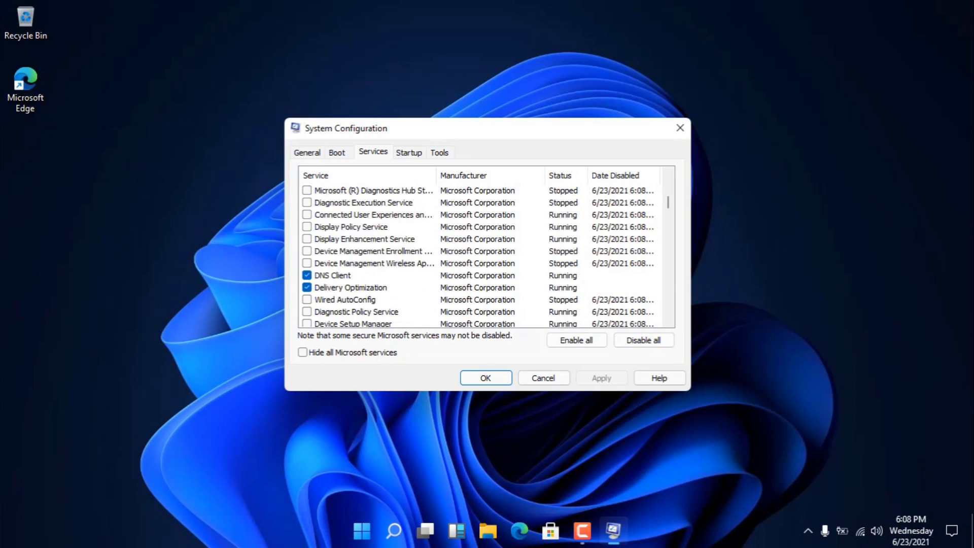
pyautogui.scroll(15, 486, 256)
pyautogui.click(302, 352)
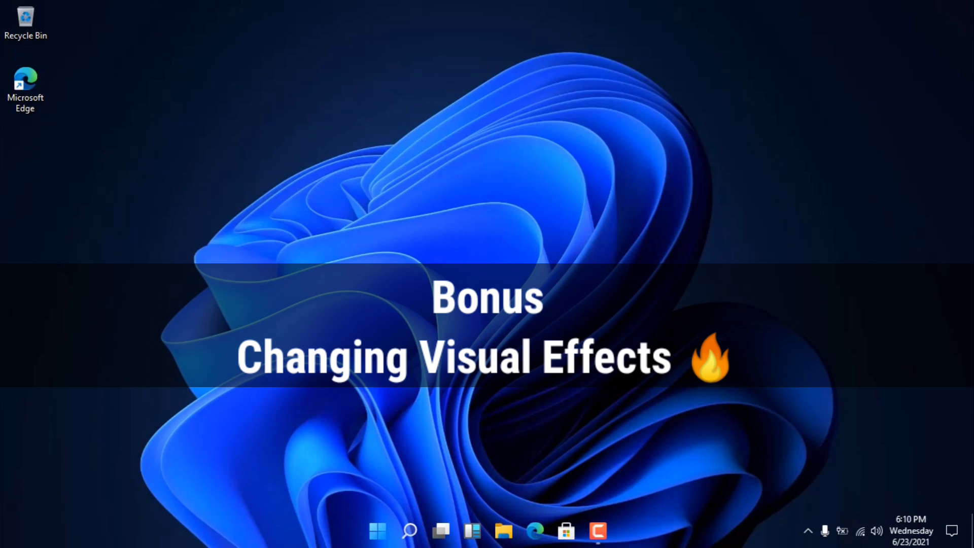
# - Open File Explorer and bring up the About page with the properties of This PC
pyautogui.press('super+e')
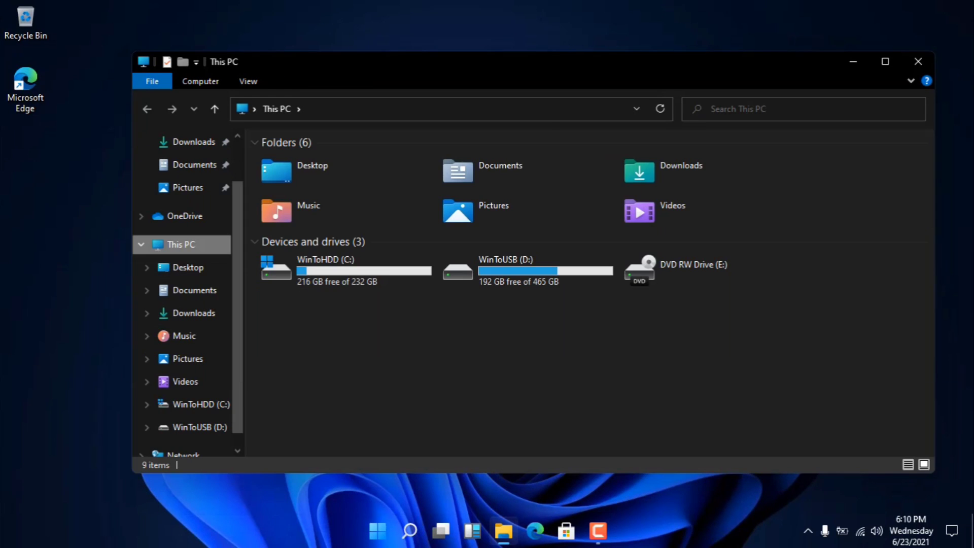
pyautogui.rightClick(187, 239)
pyautogui.click(181, 215)
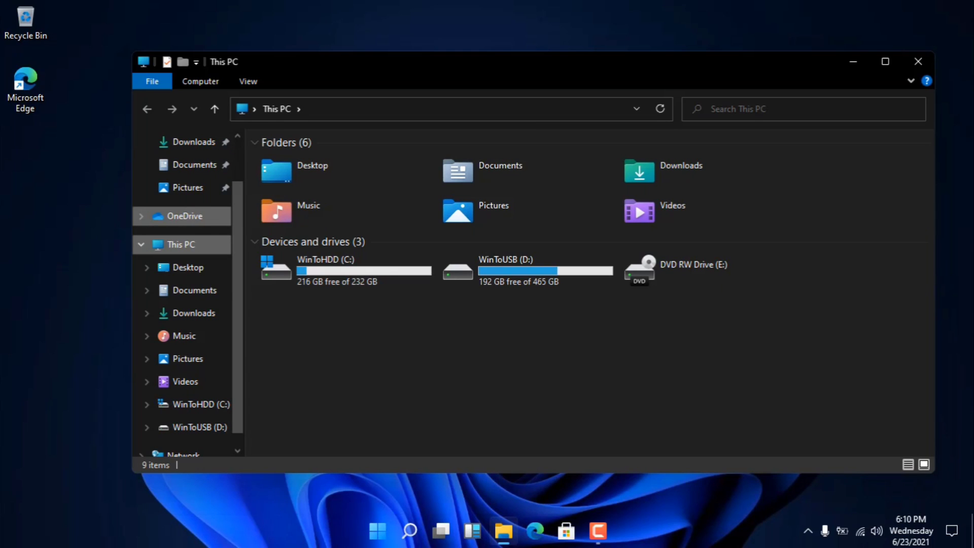
pyautogui.rightClick(182, 213)
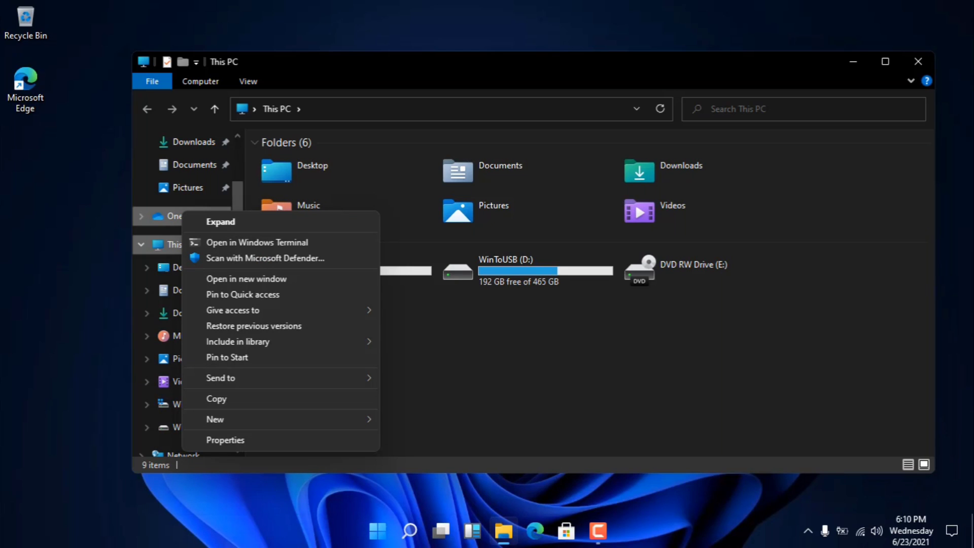
pyautogui.press('Escape')
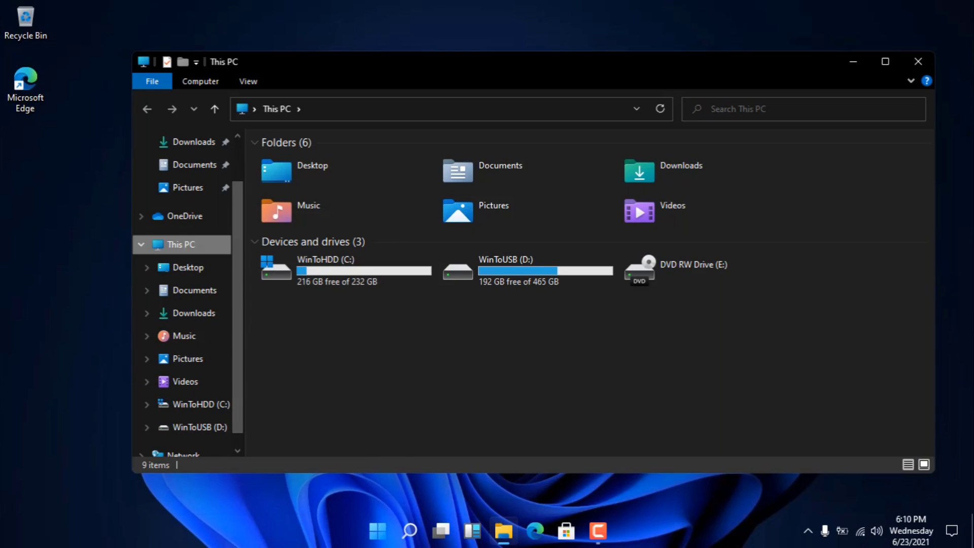
pyautogui.rightClick(205, 244)
pyautogui.click(248, 429)
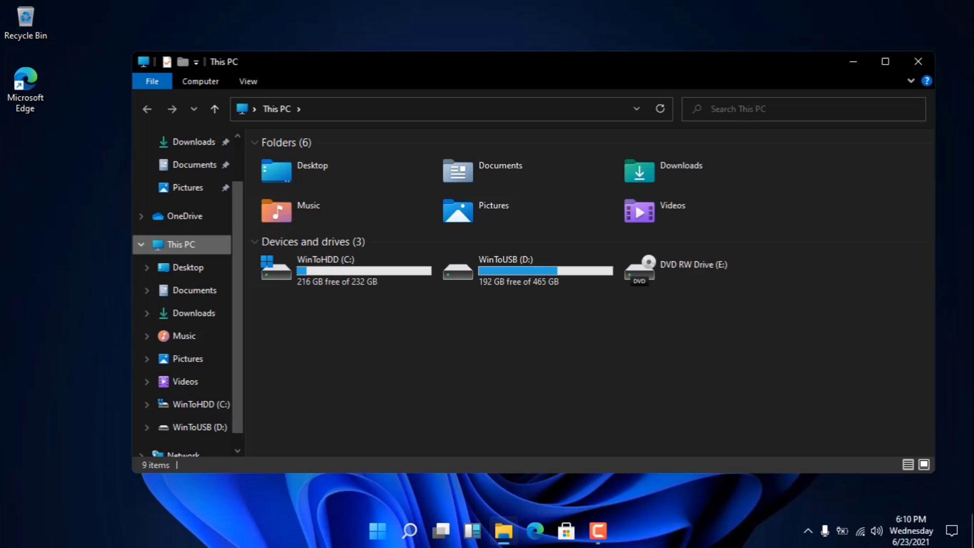
pyautogui.press('super+i')
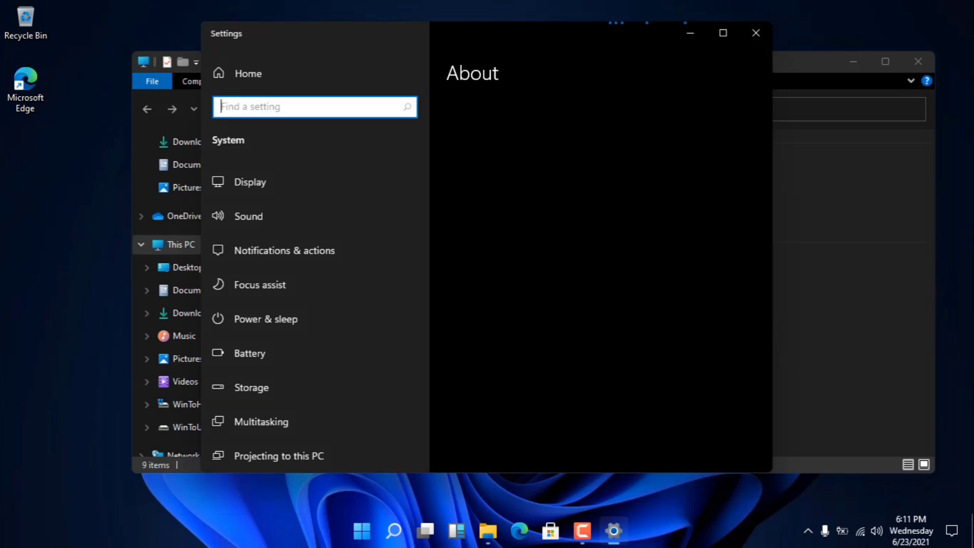
# - Open the performance options from the advanced system settings and set the visual effects to Adjust for best performance
pyautogui.scroll(-10, 599, 284)
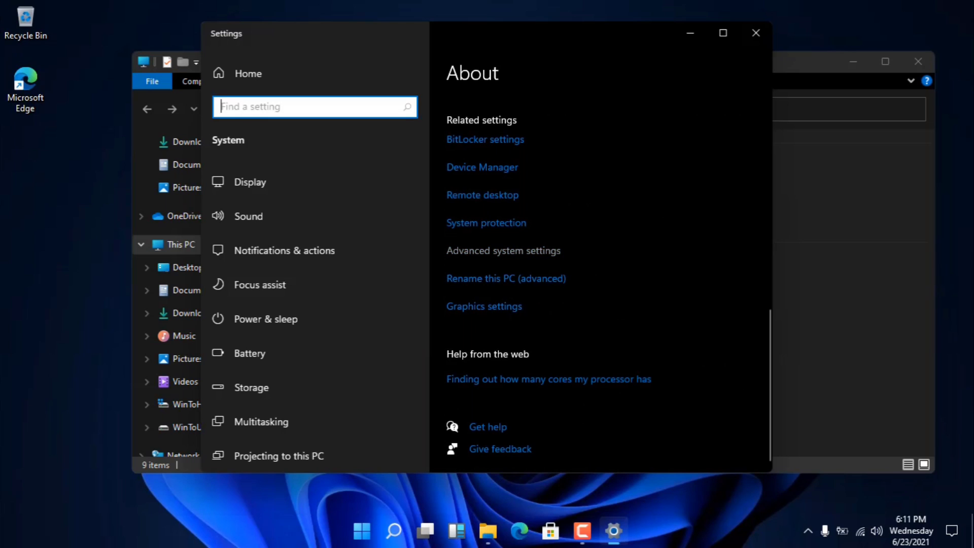
pyautogui.click(503, 250)
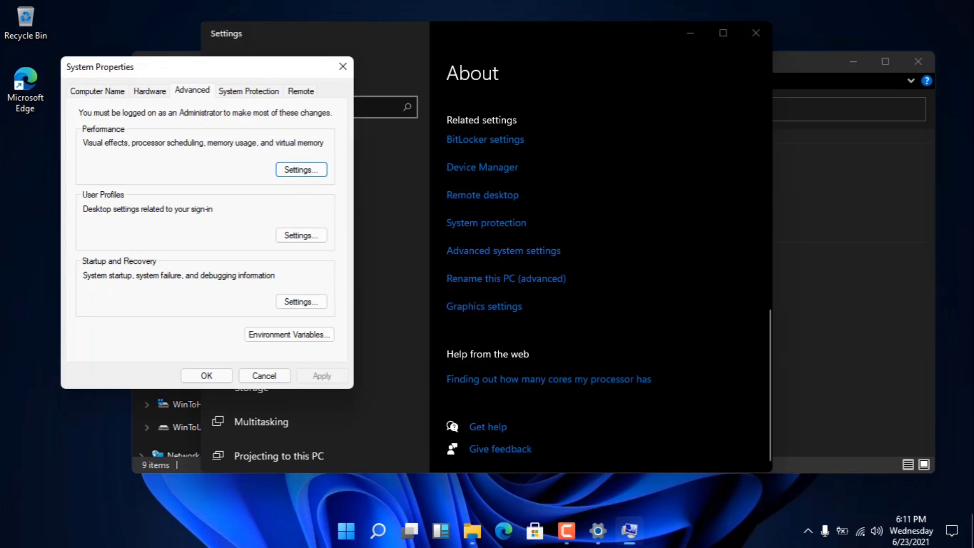
pyautogui.click(314, 169)
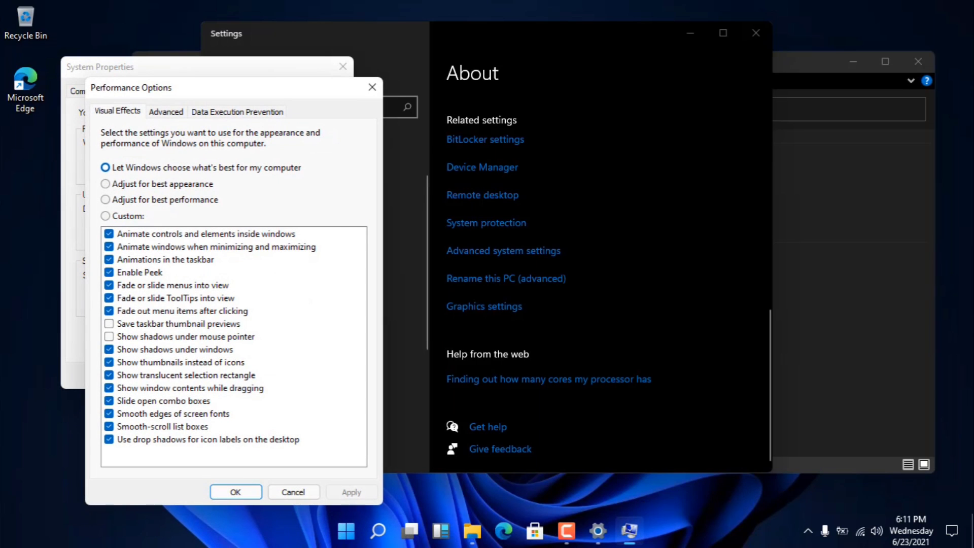
pyautogui.click(105, 200)
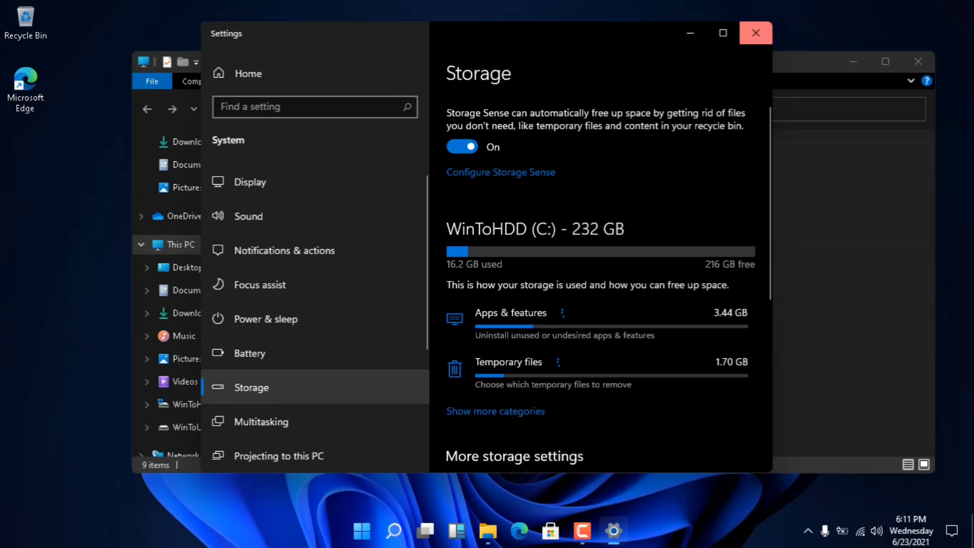
# - Close Settings and File Explorer and refresh the desktop
pyautogui.click(756, 33)
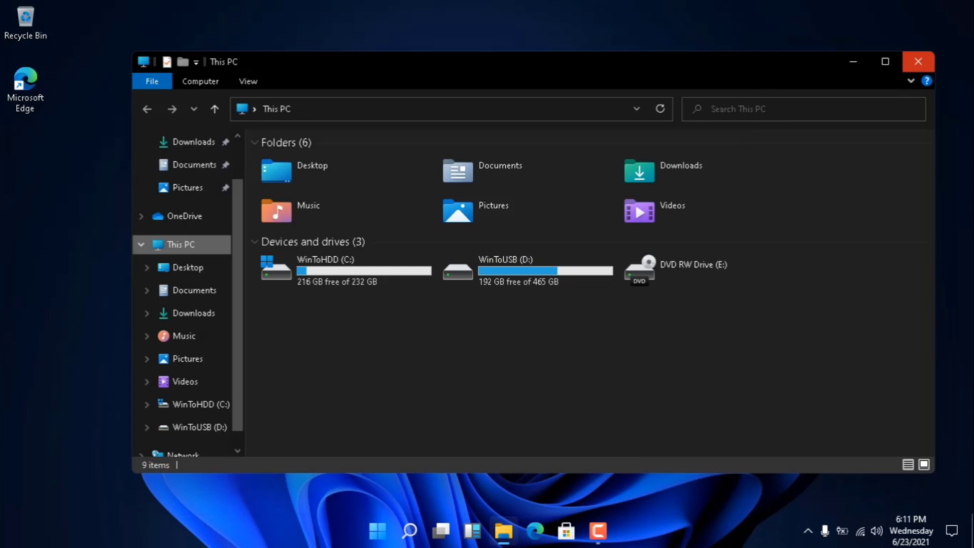
pyautogui.click(918, 62)
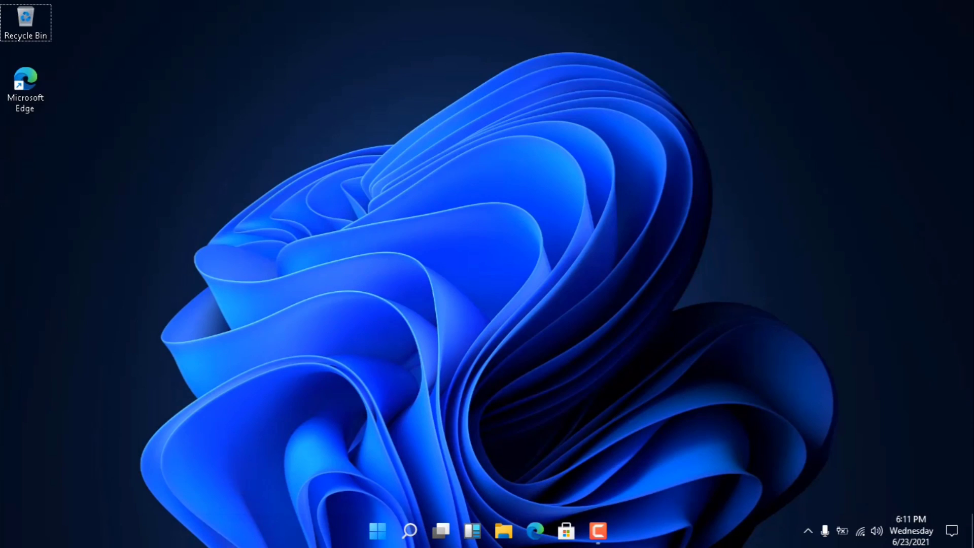
pyautogui.rightClick(765, 62)
pyautogui.click(803, 103)
# - Open the WinToHDD (C:) drive in File Explorer to check how it responds, and close the window
pyautogui.press('super+e')
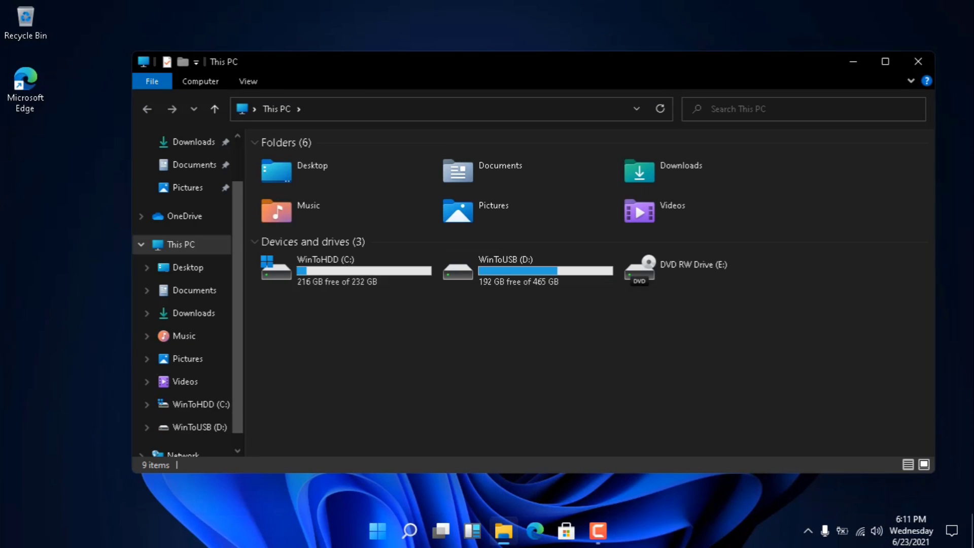
pyautogui.scroll(3, 198, 267)
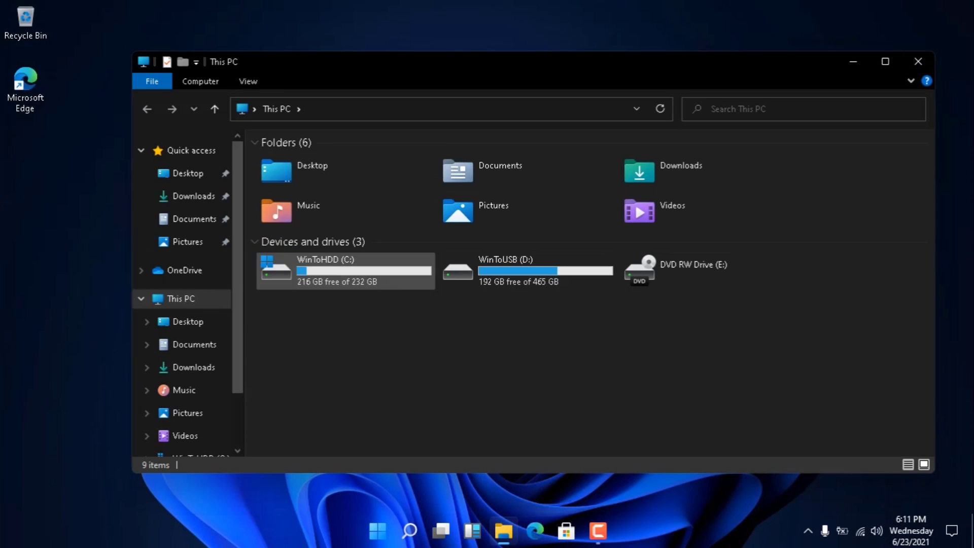
pyautogui.doubleClick(325, 269)
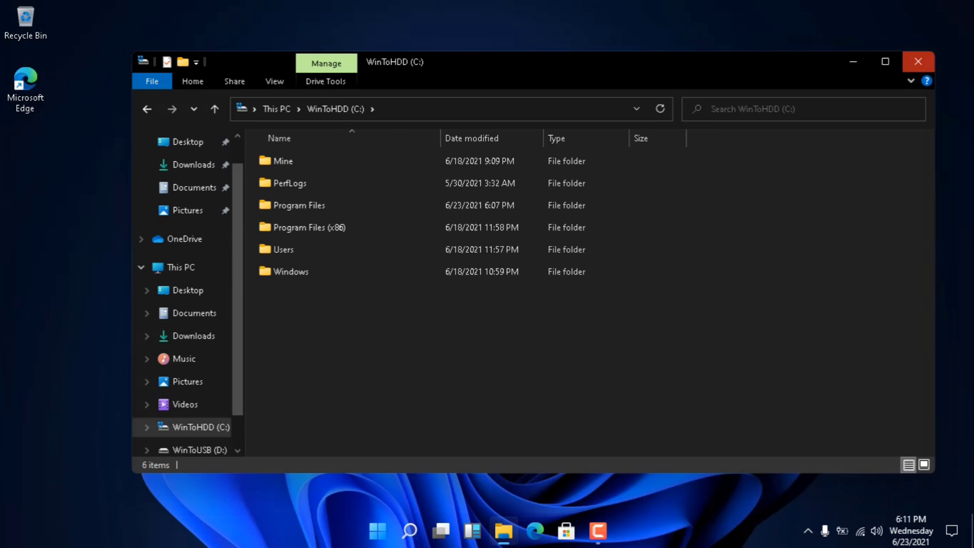
pyautogui.click(917, 61)
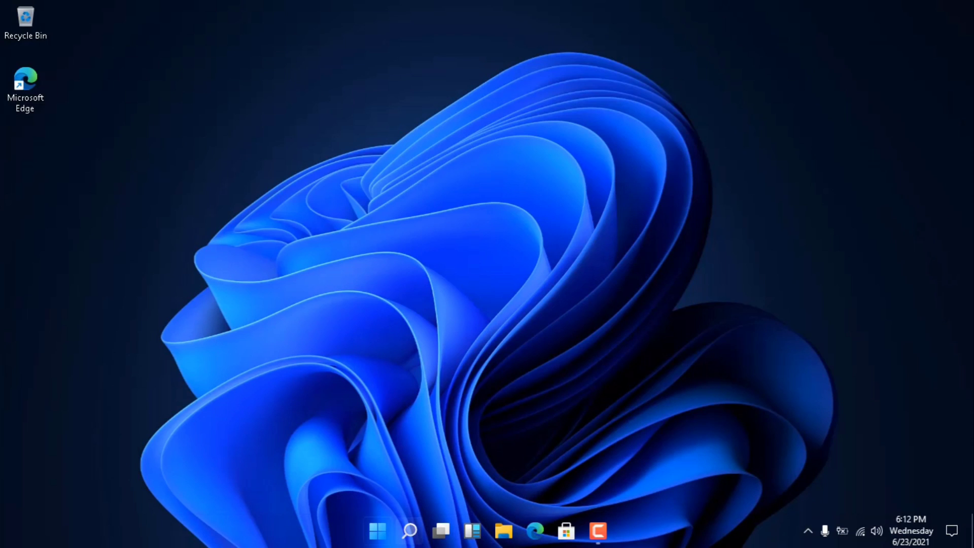
# - Open the Start menu and Settings, look through the home page categories, close Settings and refresh the desktop
pyautogui.click(377, 531)
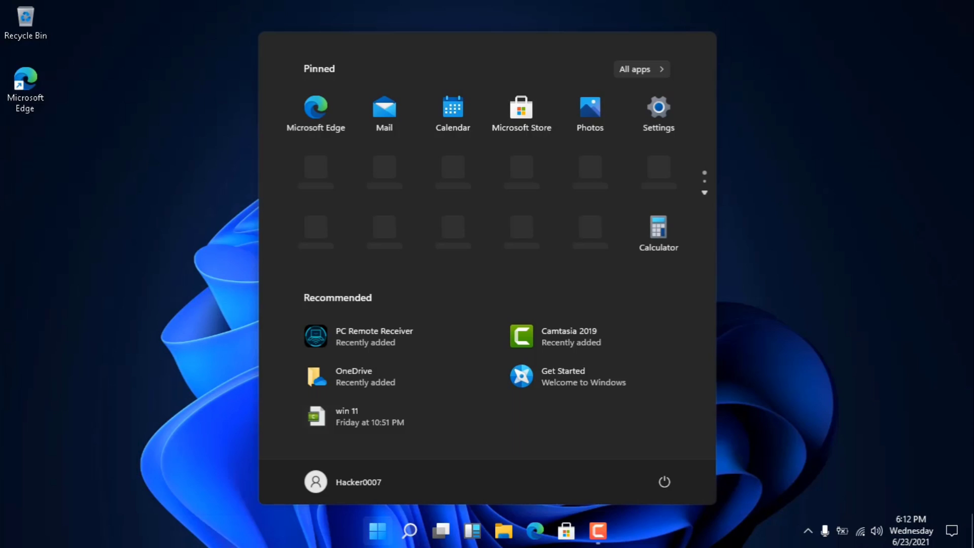
pyautogui.scroll(-1, 486, 173)
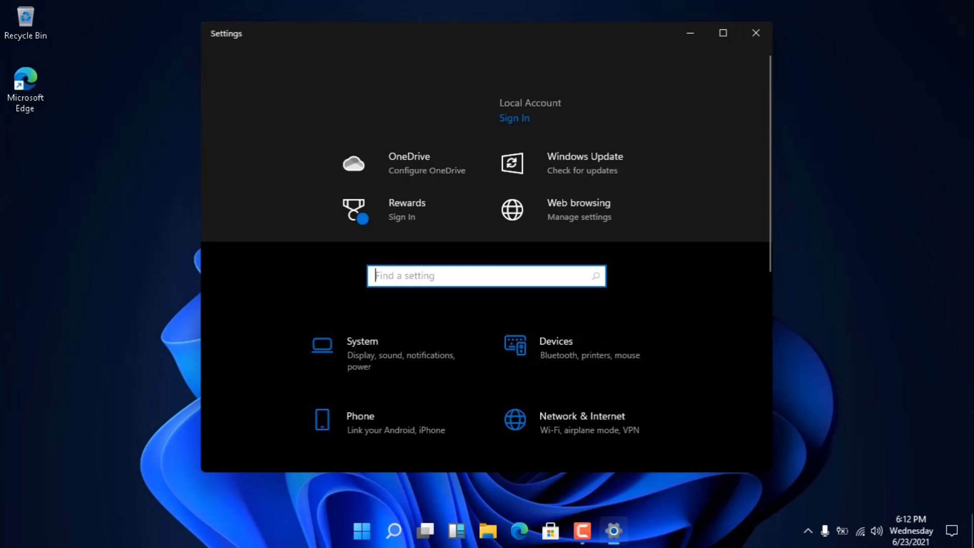
pyautogui.scroll(-5, 486, 258)
pyautogui.scroll(4, 486, 257)
pyautogui.scroll(-5, 486, 258)
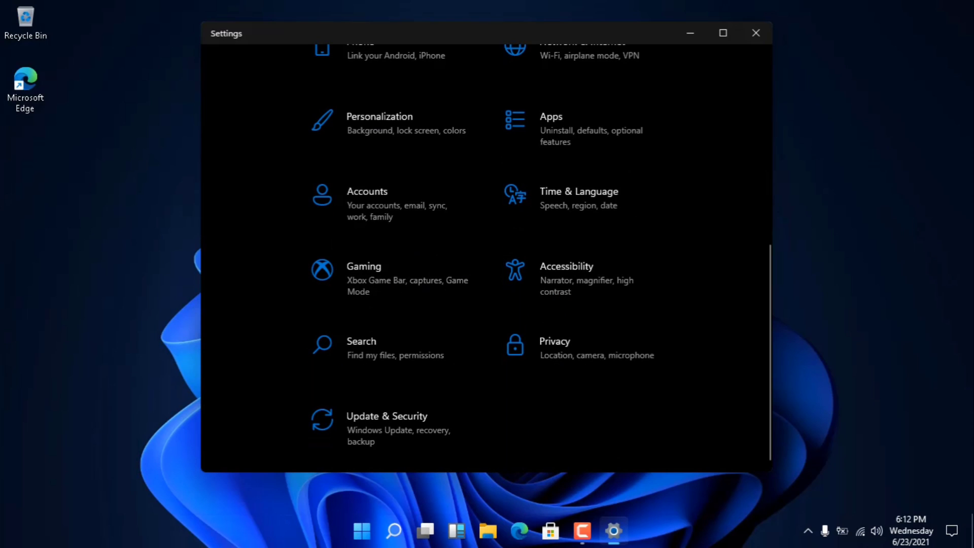
pyautogui.scroll(5, 486, 256)
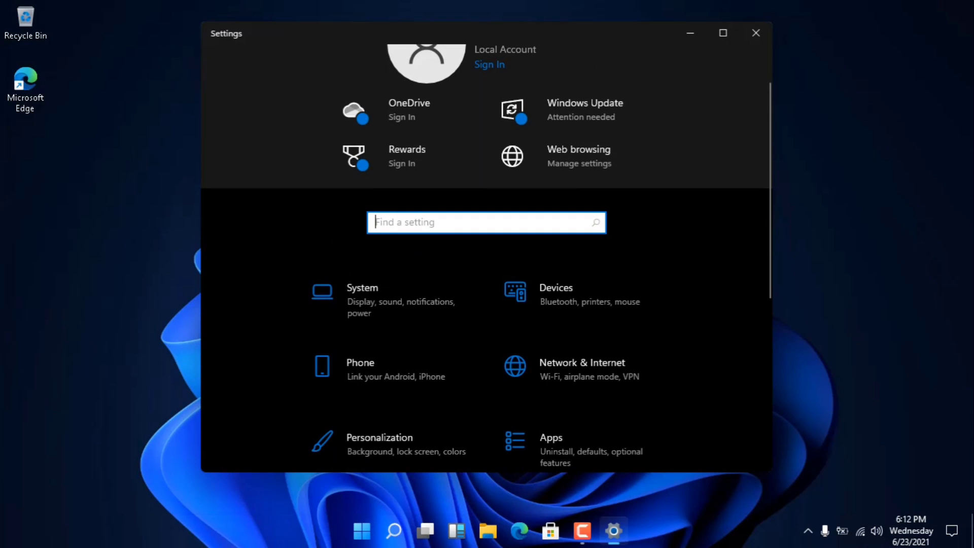
pyautogui.click(756, 33)
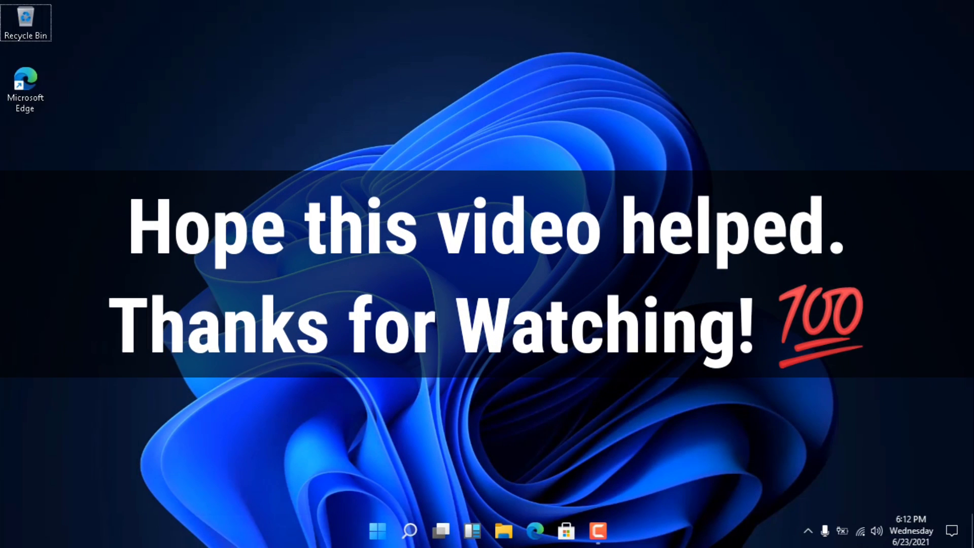
pyautogui.rightClick(692, 71)
pyautogui.click(733, 115)
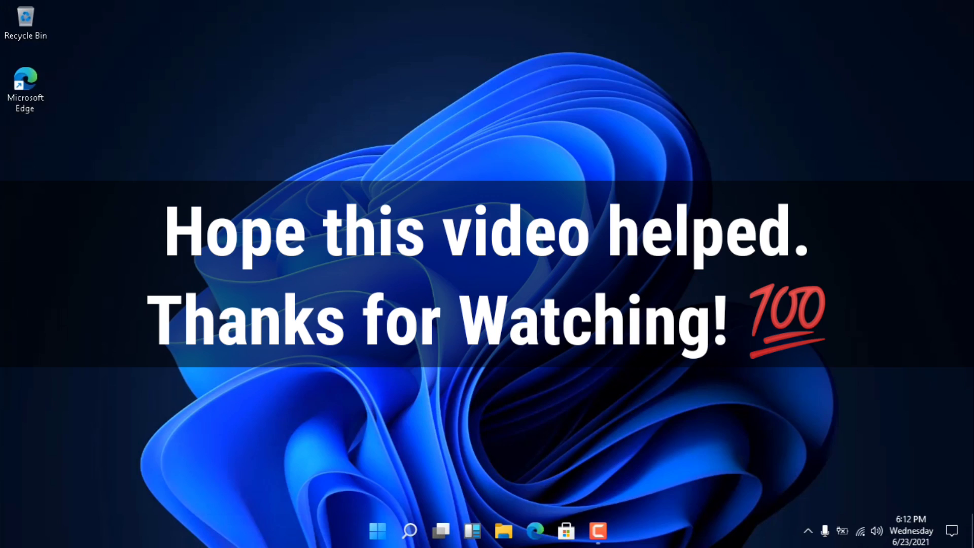